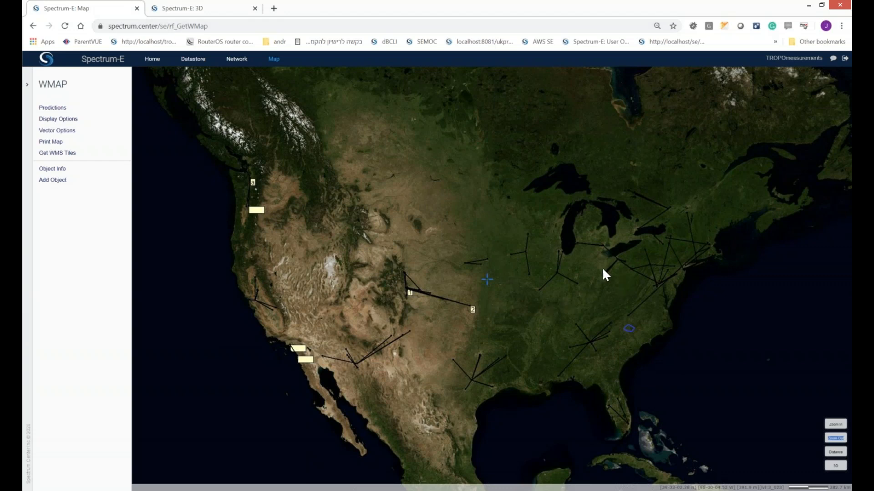
Step: Open the network list and sign back in with the saved credentials
left_click_drag(572, 308, 519, 288)
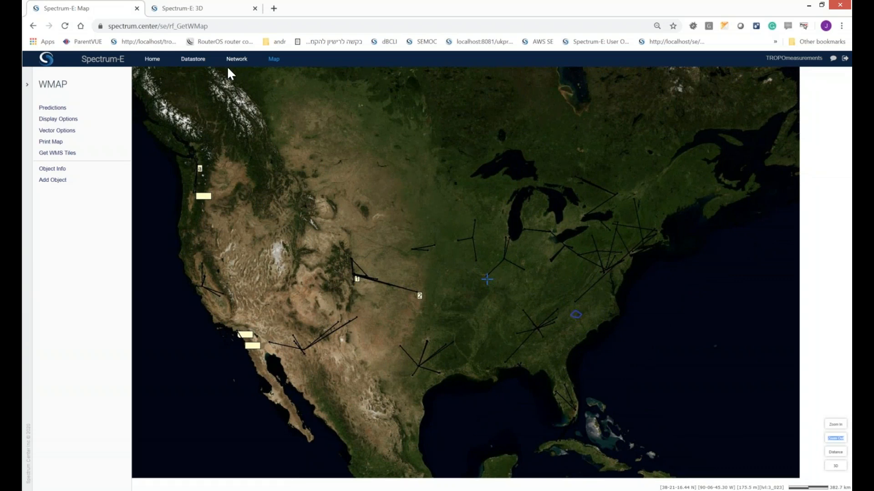
left_click(237, 58)
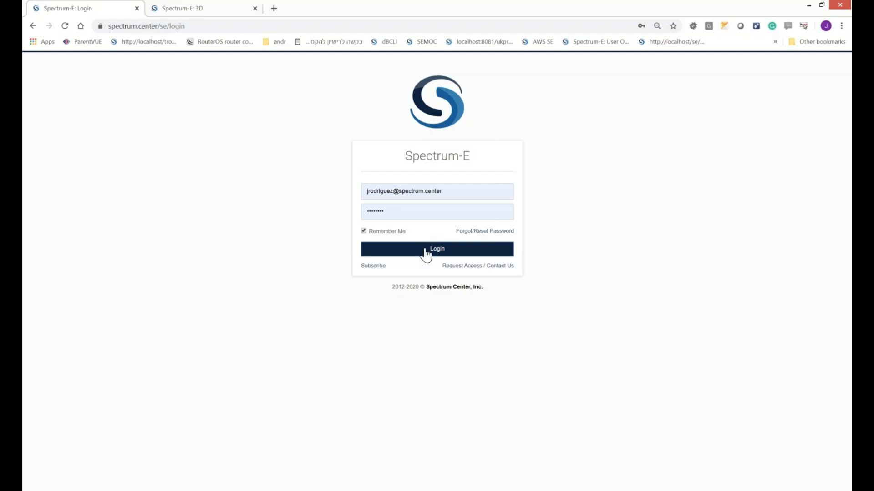
left_click(424, 250)
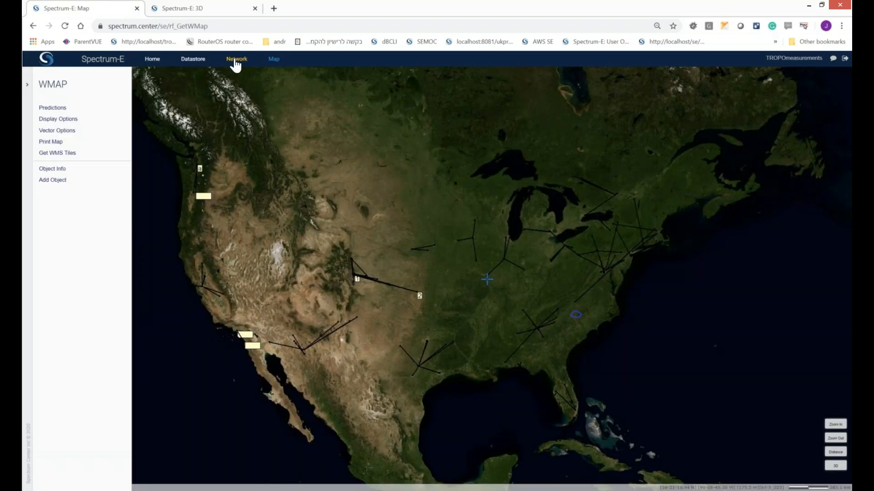
Step: Display the TropoLink objects in the network management list
left_click(236, 59)
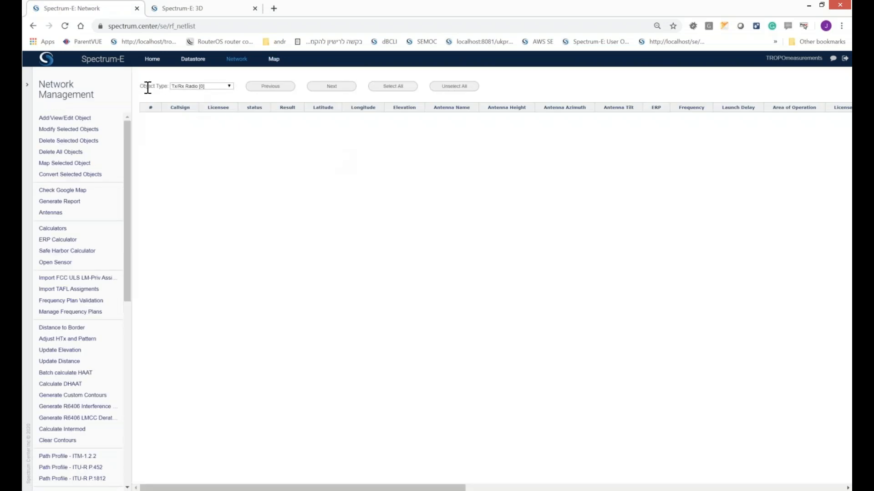
left_click(198, 85)
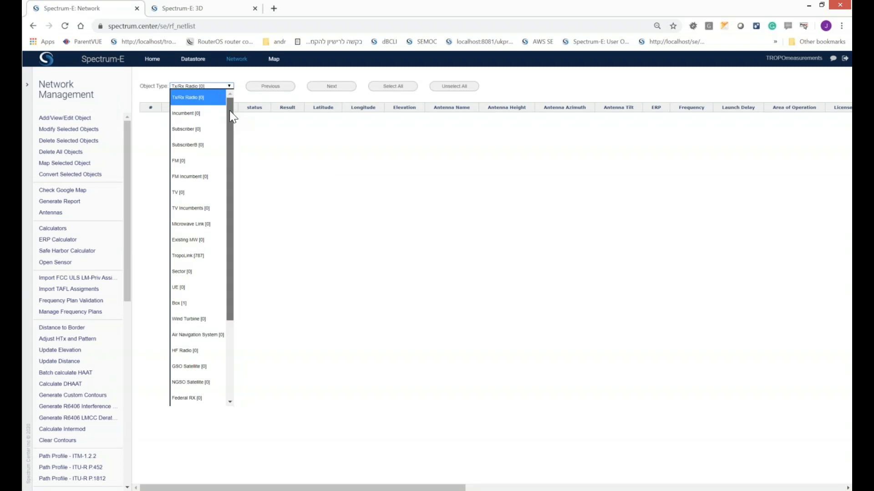
left_click(194, 258)
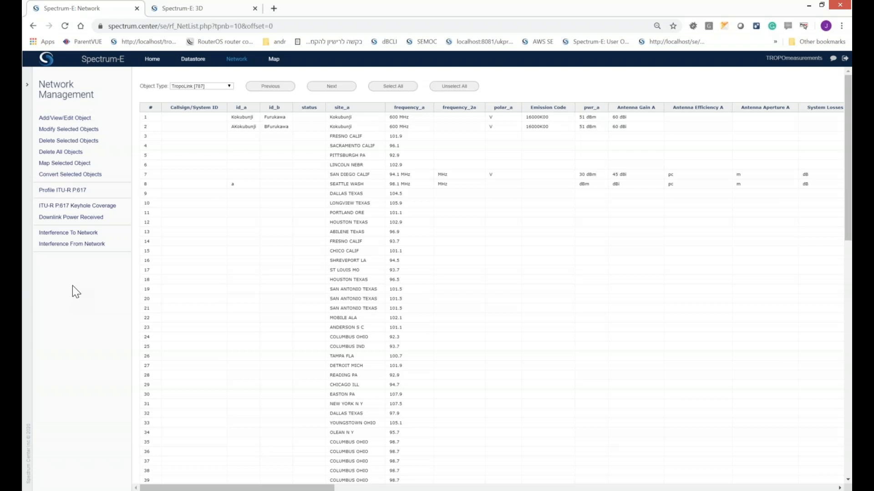
Step: Map the first Kokubunji–Furukawa TropoLink record and view the whole link over Japan
left_click(195, 118)
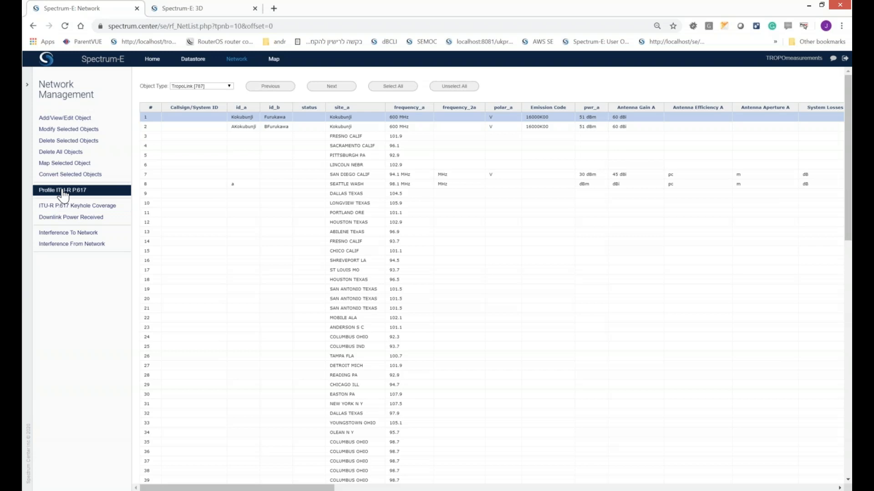
left_click(65, 163)
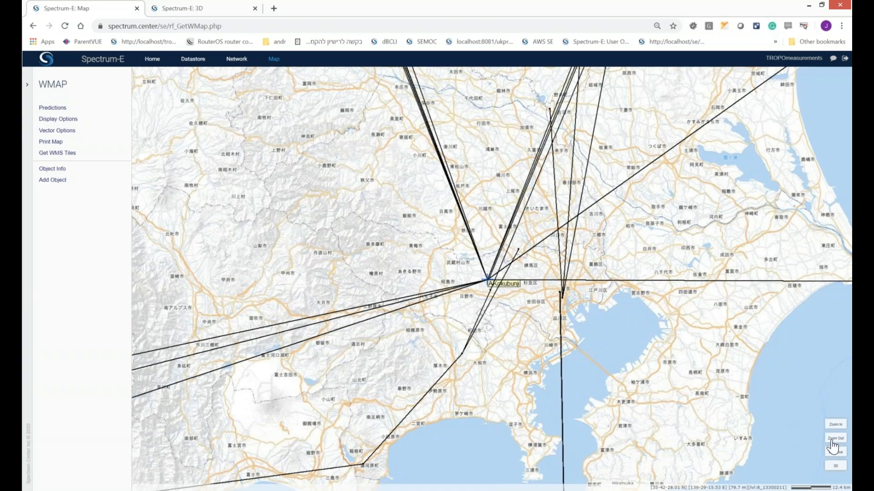
left_click(832, 439)
left_click(832, 440)
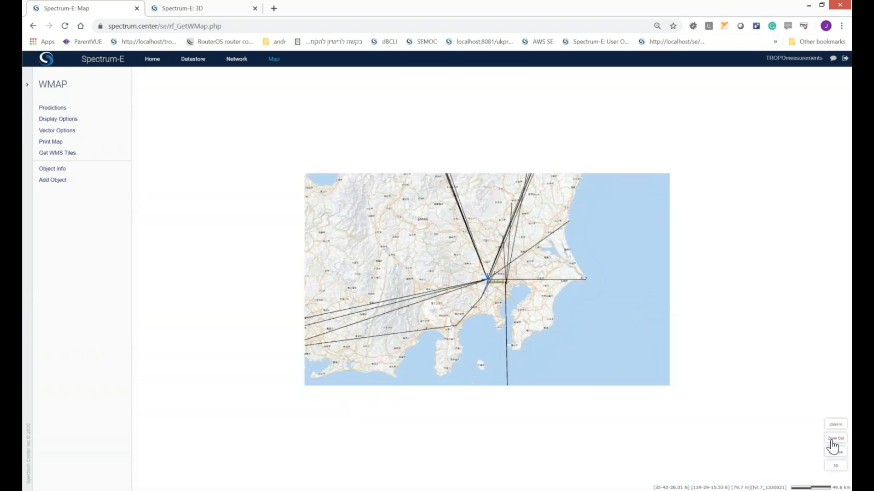
left_click(832, 440)
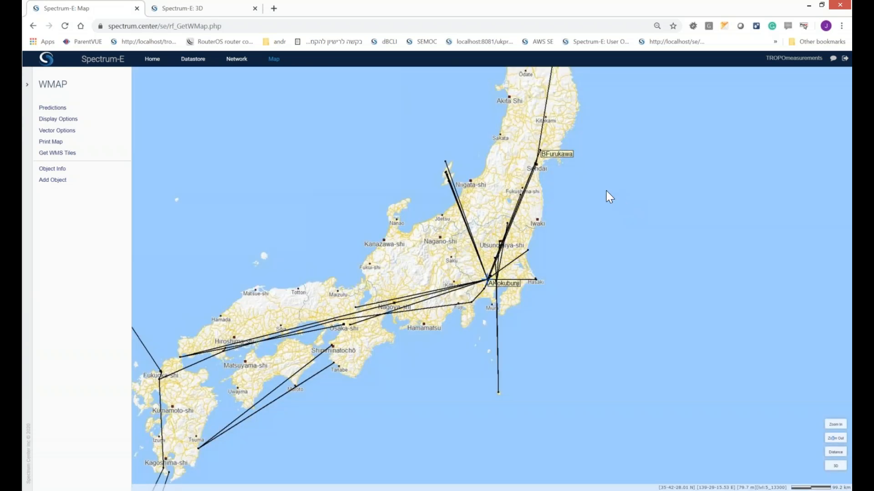
left_click_drag(598, 216, 590, 249)
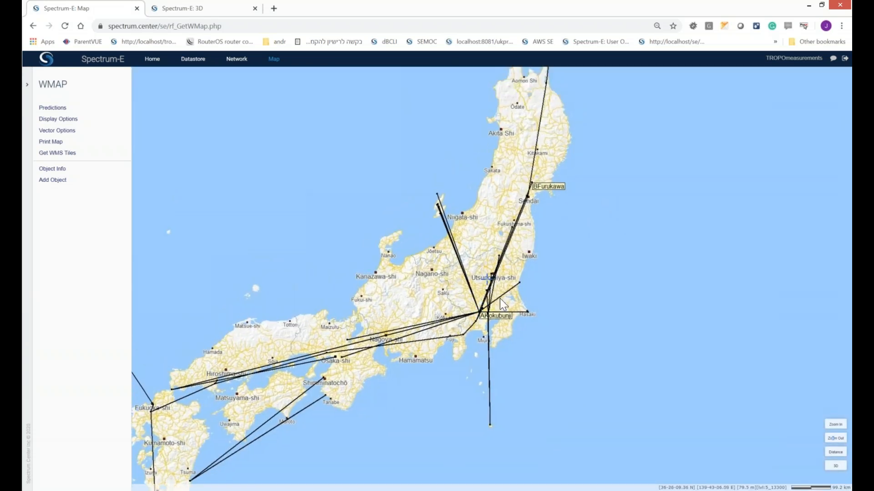
Step: Generate the ITU-R P.617 path profile for the first Kokubunji–Furukawa link and review the chart and link table
left_click(236, 60)
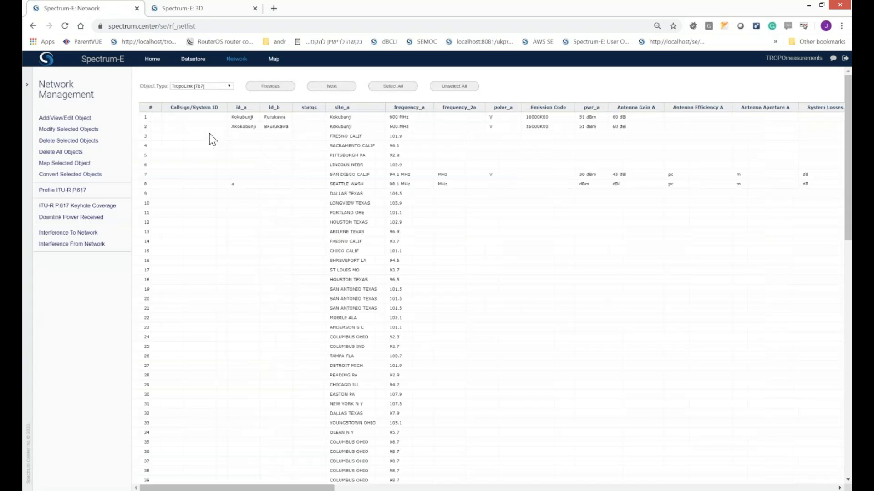
left_click(183, 117)
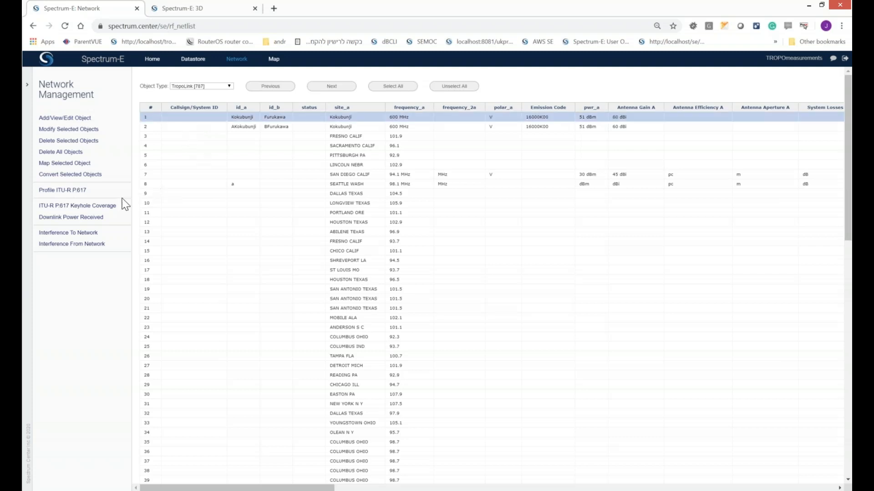
left_click(72, 191)
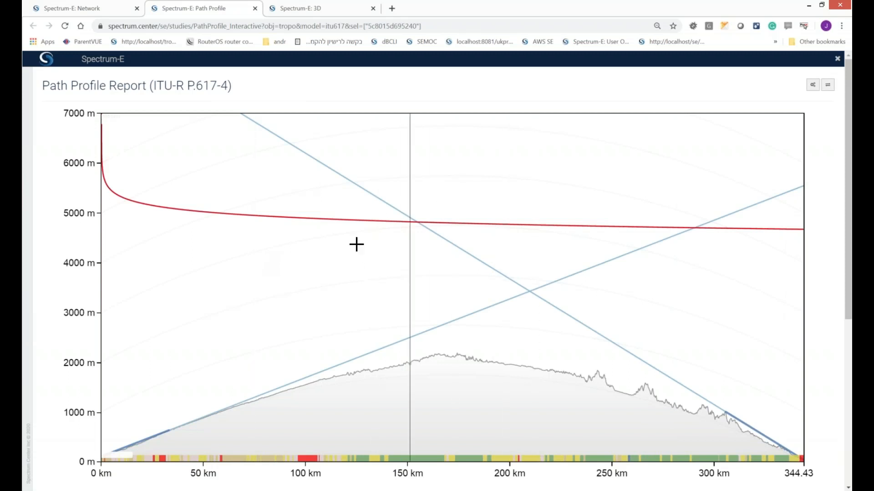
left_click_drag(845, 264, 849, 420)
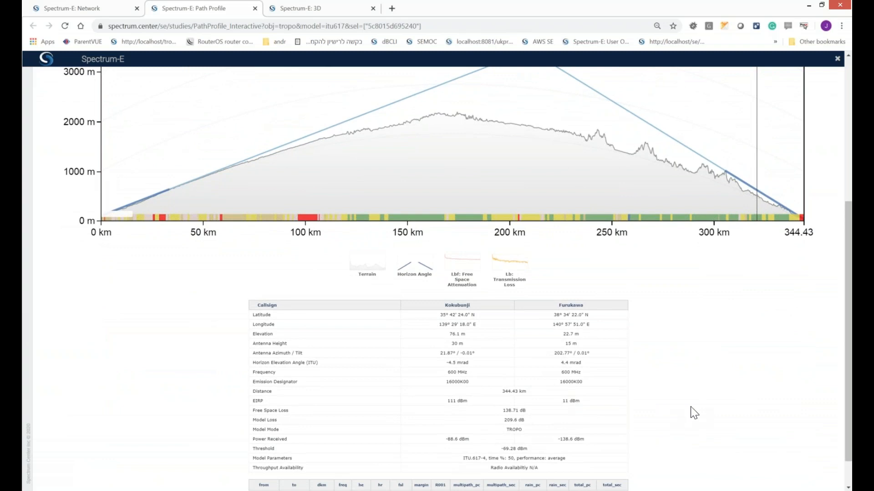
left_click_drag(844, 376, 792, 92)
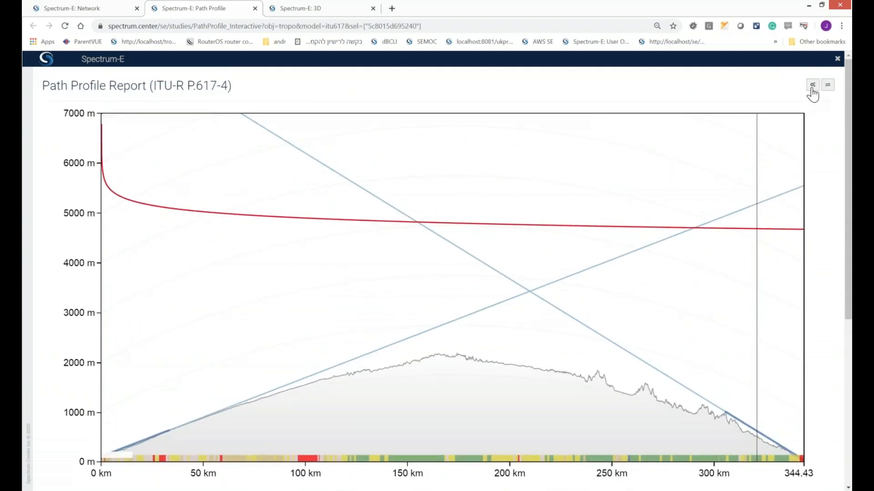
Step: Recalculate the path profile with an Rx antenna height of 30 m and compare it with the first report
left_click(812, 85)
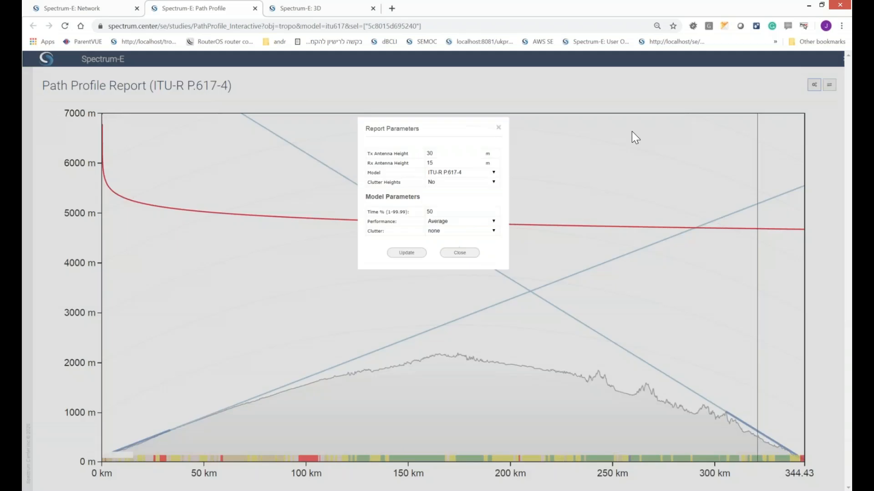
double_click(438, 163)
type("30")
left_click(440, 133)
left_click(406, 253)
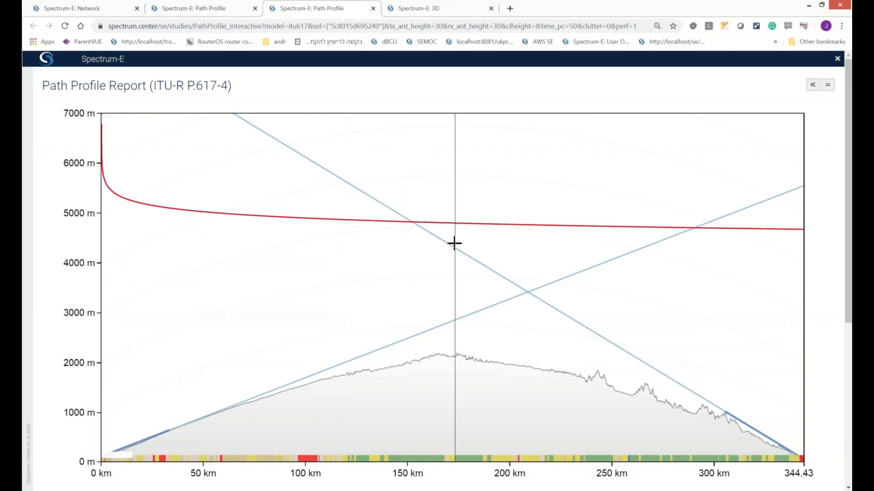
scroll(453, 243, "down", 3)
scroll(453, 244, "down", 3)
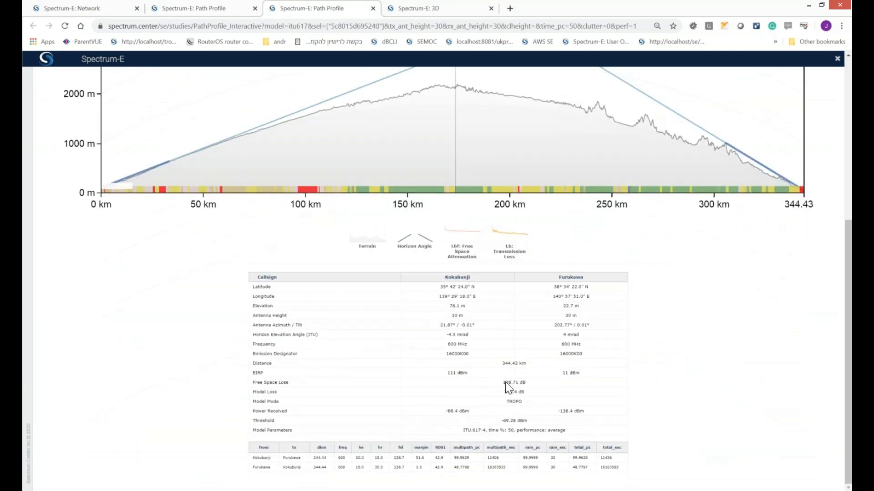
scroll(488, 387, "up", 6)
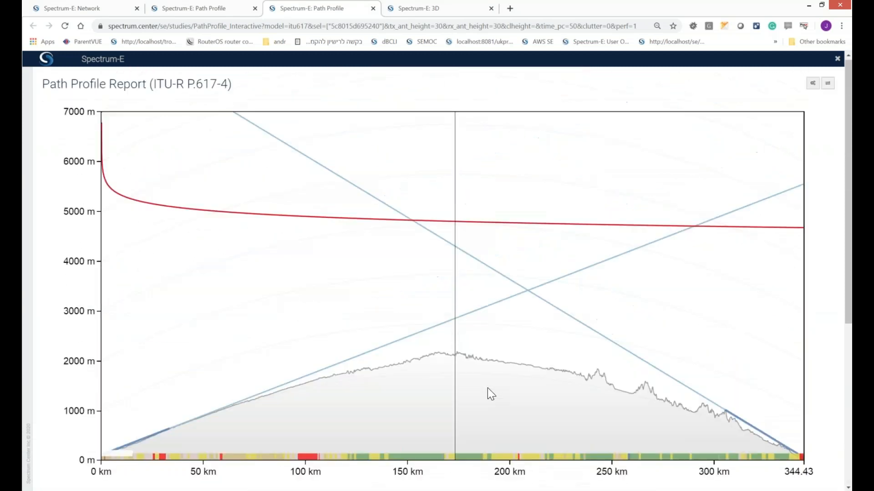
left_click(206, 9)
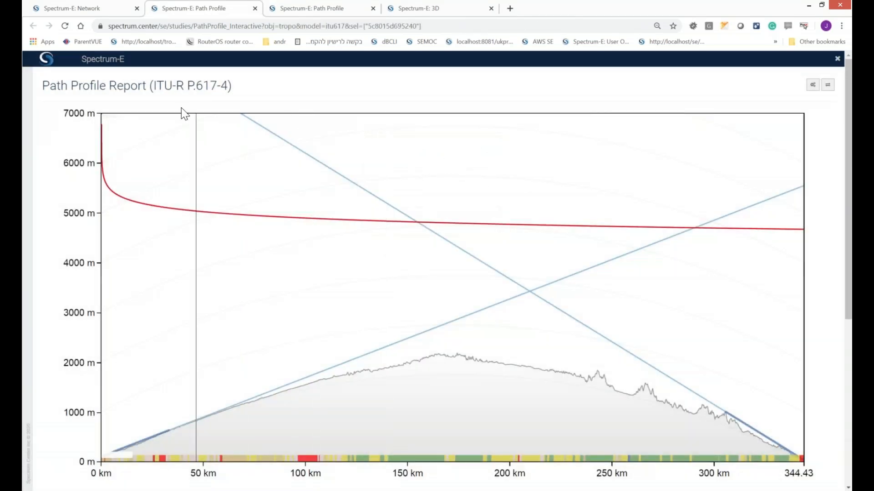
Step: Open the ITU-R P.617 keyhole coverage parameters for the selected Kokubunji–Furukawa link, with performance set to Average
left_click(95, 10)
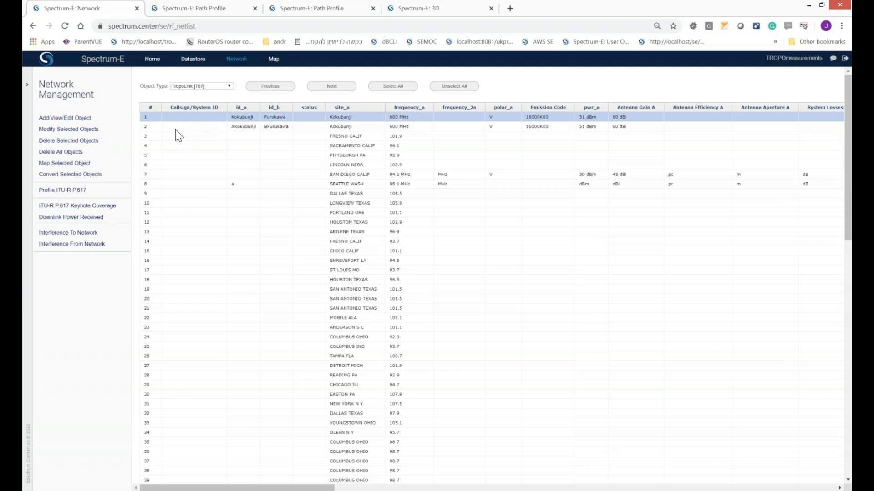
left_click(94, 209)
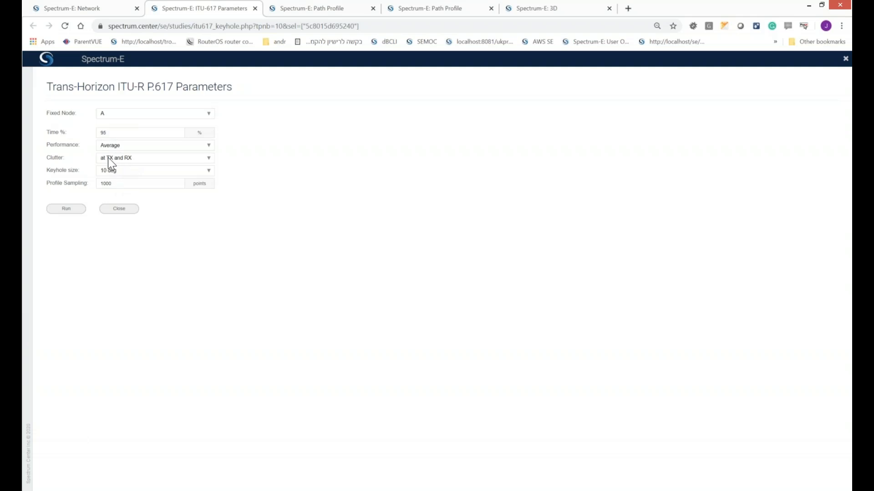
left_click(108, 145)
left_click(114, 150)
left_click(113, 147)
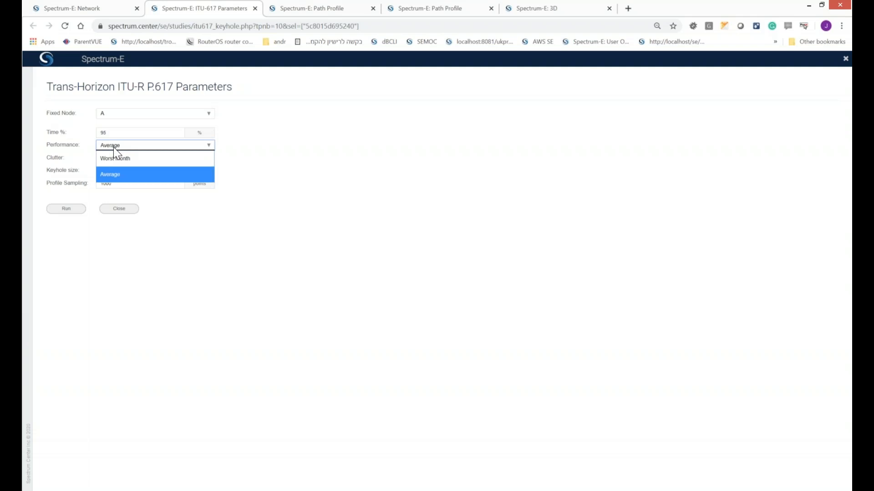
left_click(114, 171)
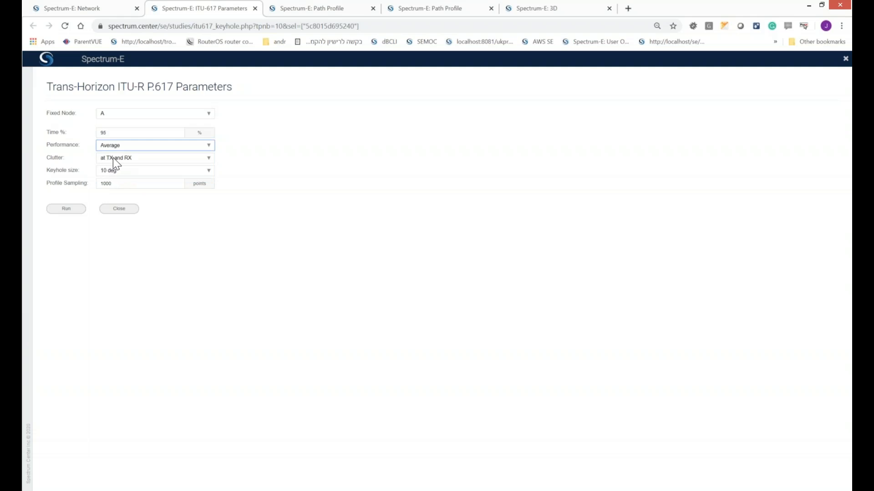
Step: Set the keyhole study's clutter to none and run it
left_click(112, 160)
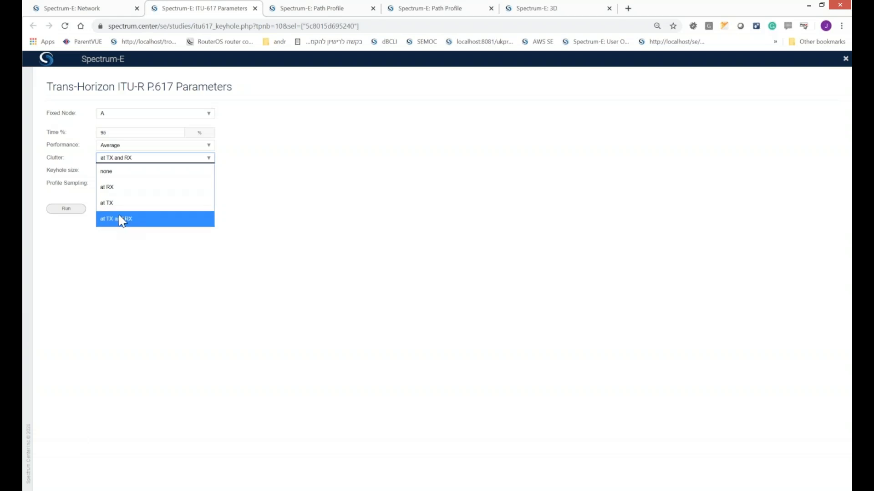
left_click(112, 173)
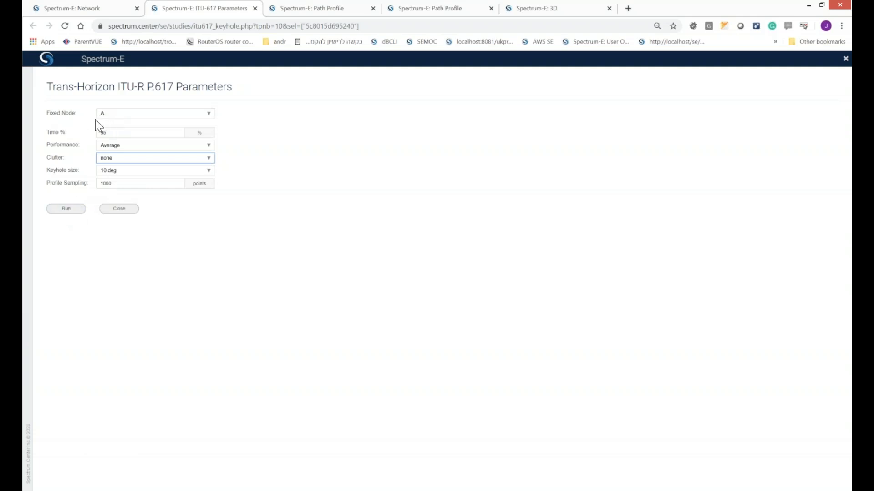
left_click(66, 209)
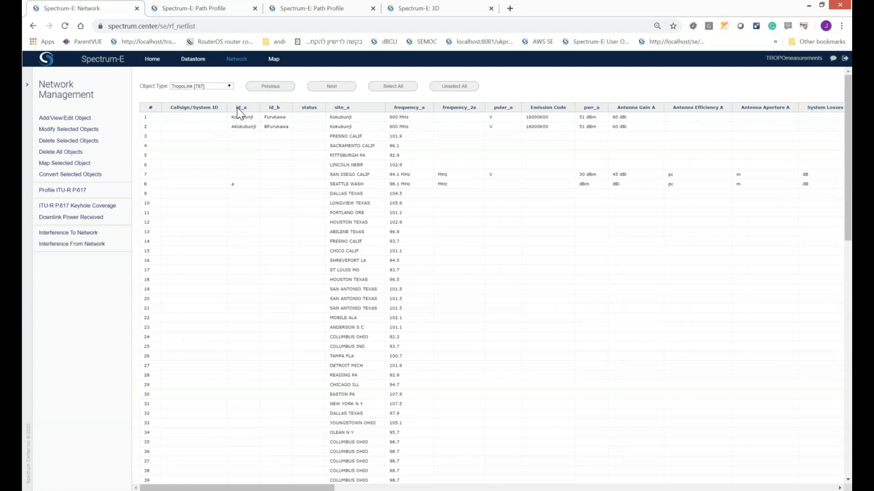
Step: Load the keyhole_dbm prediction on the map and inspect its coverage around the BFurukawa site
left_click(274, 59)
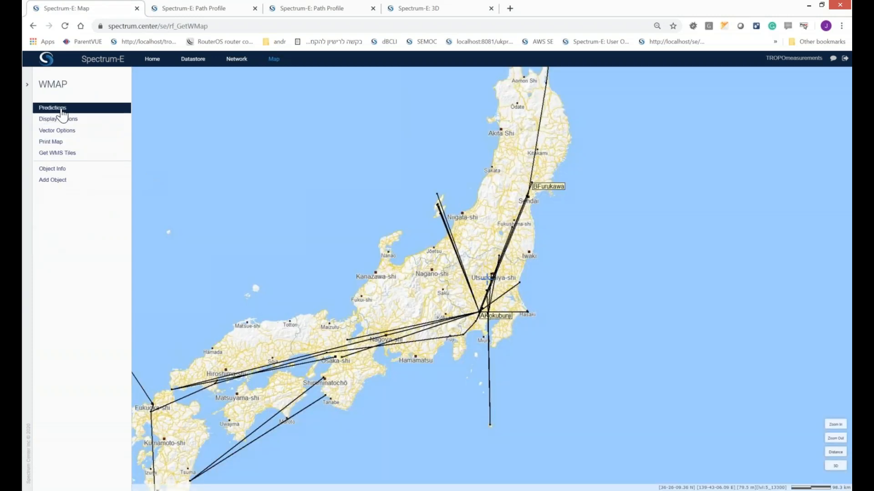
left_click(61, 111)
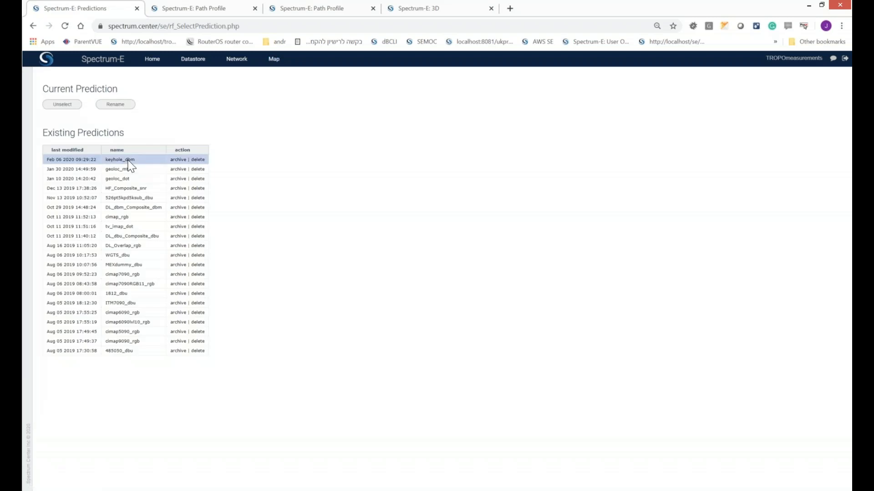
left_click(123, 161)
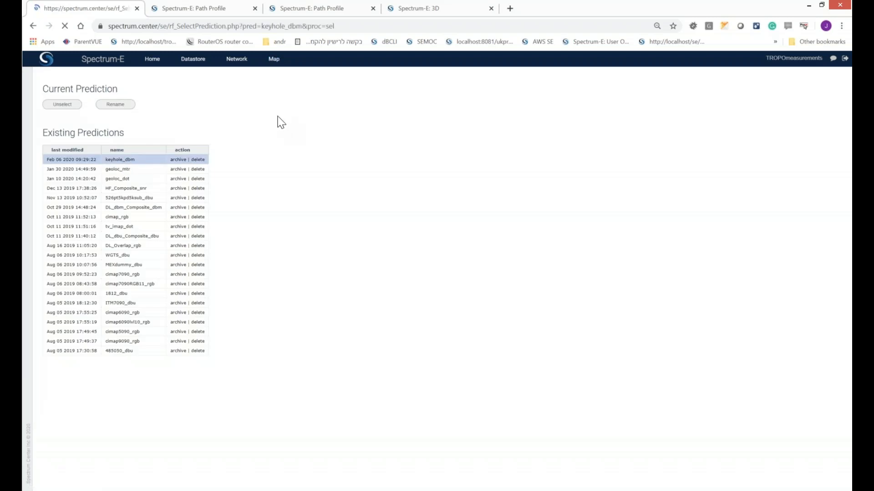
left_click(275, 62)
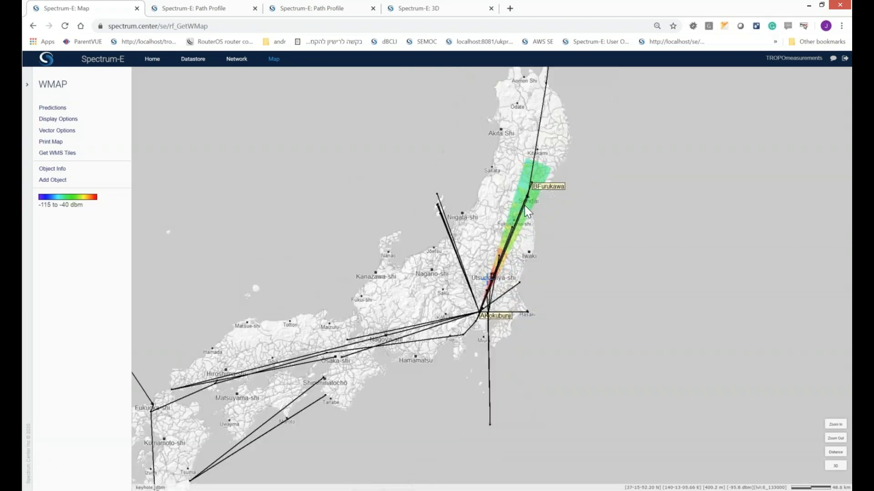
left_click(835, 425)
left_click_drag(610, 288, 525, 405)
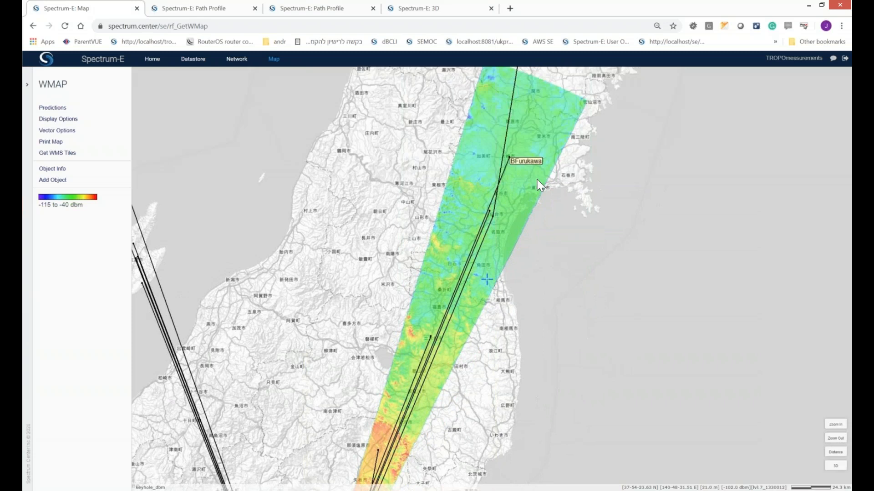
left_click_drag(507, 209, 491, 286)
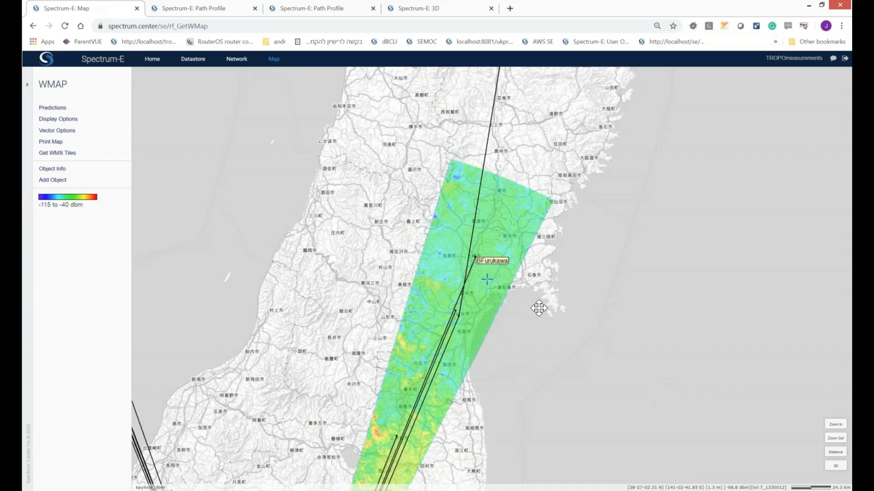
left_click_drag(533, 304, 539, 324)
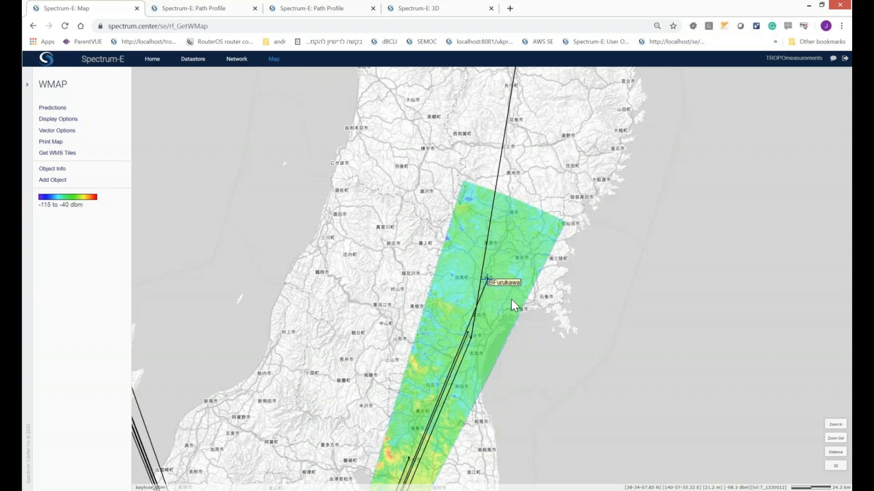
Step: Query the objects at the BFurukawa site and examine the keyhole coverage along the link corridor
left_click_drag(516, 310, 550, 339)
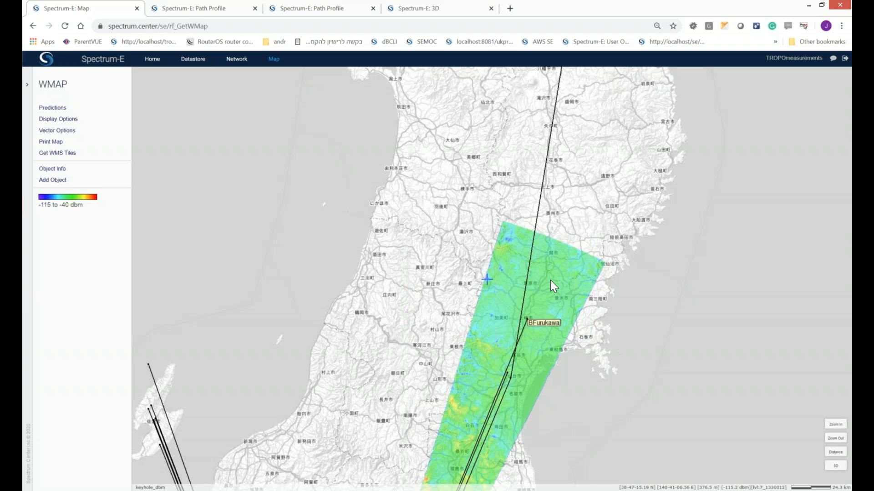
left_click_drag(588, 335, 531, 274)
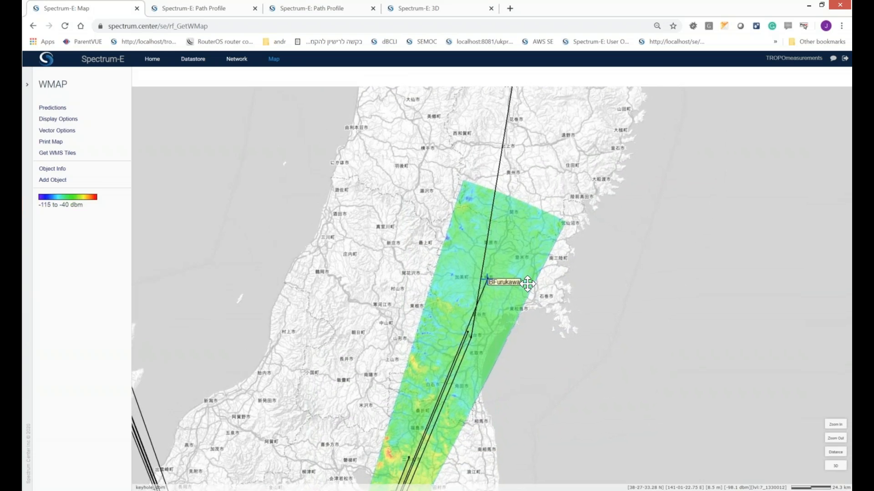
left_click(57, 170)
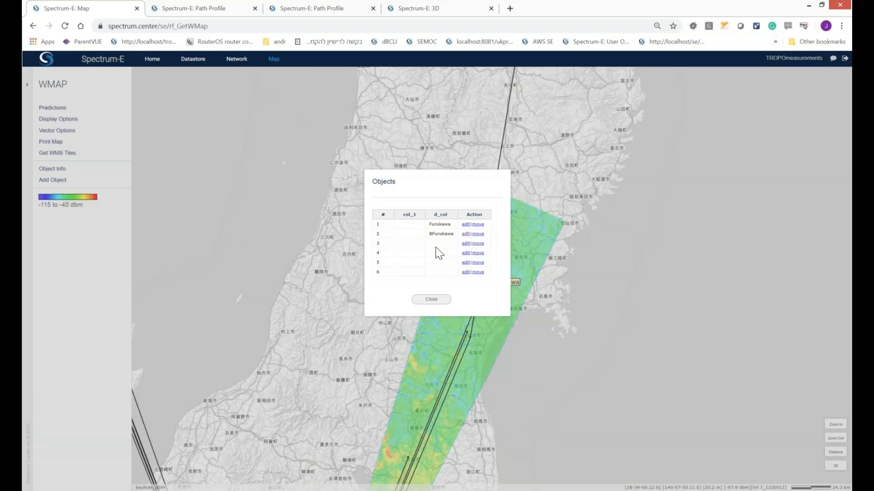
left_click(438, 300)
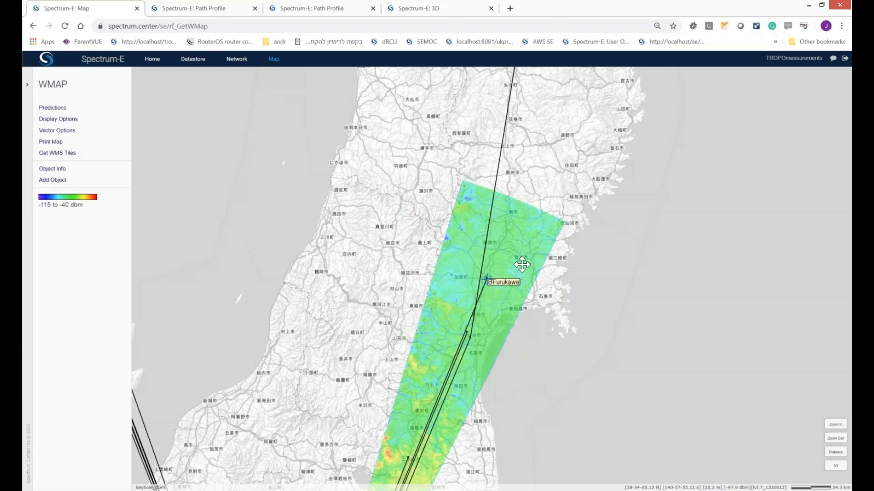
left_click_drag(584, 404, 632, 266)
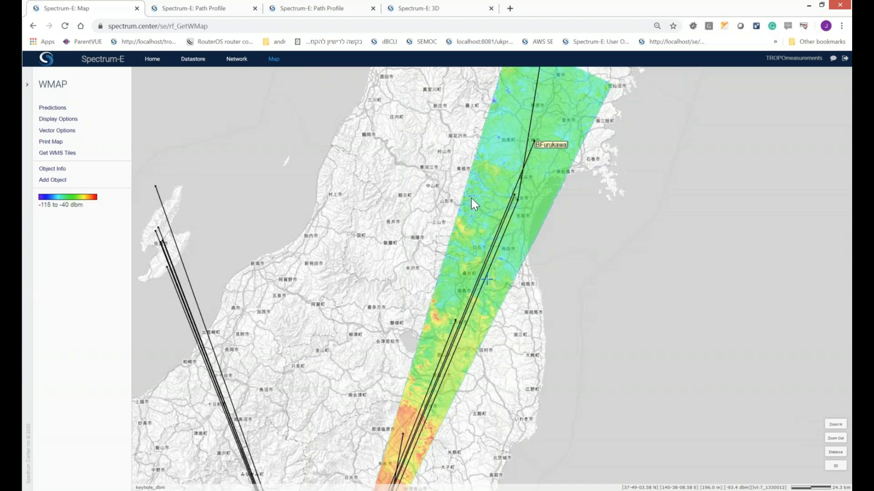
left_click_drag(460, 221, 447, 235)
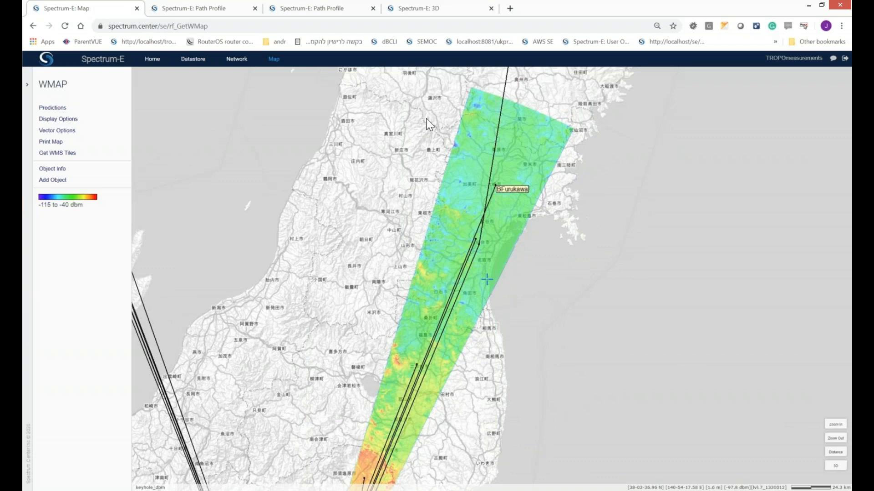
Step: Inspect the troposcatter links over the mountain terrain near Pueblo from several angles in the 3D view
left_click(420, 8)
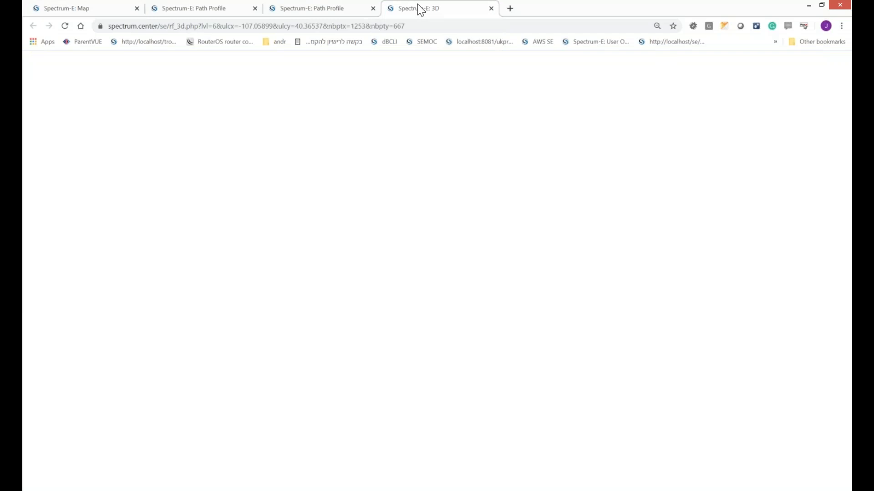
left_click_drag(426, 355, 299, 391)
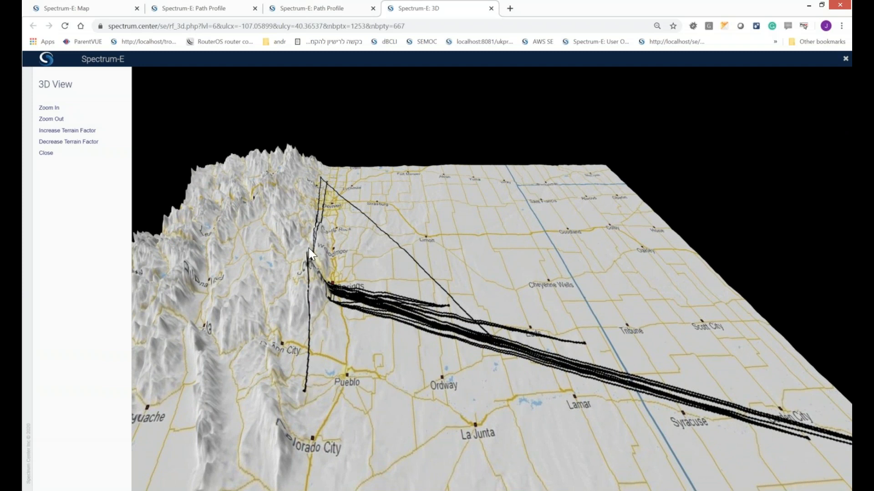
left_click_drag(425, 354, 386, 353)
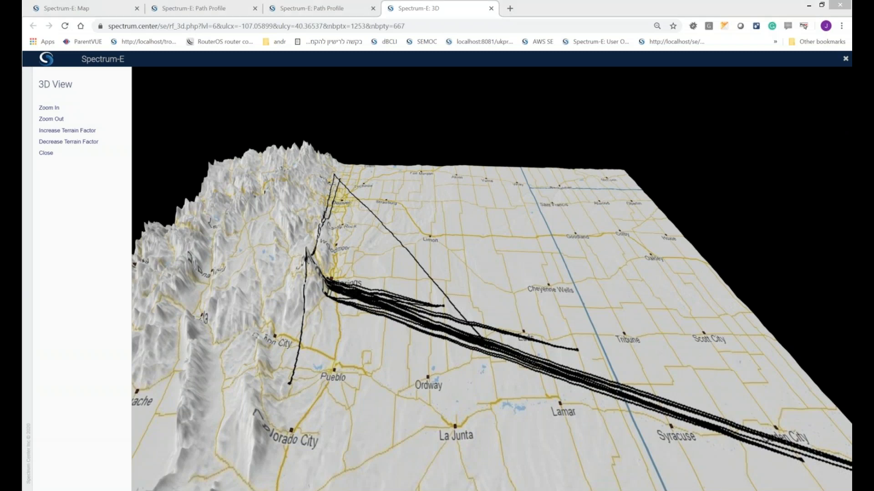
left_click_drag(496, 489, 510, 27)
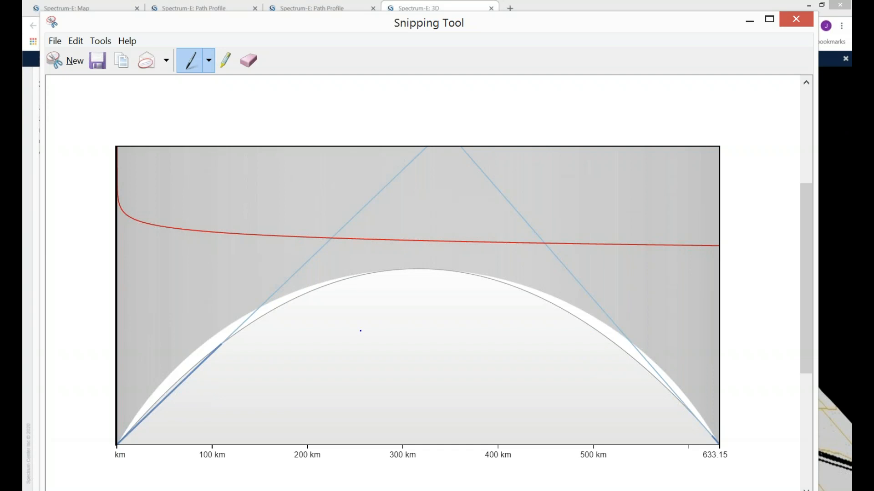
left_click(750, 23)
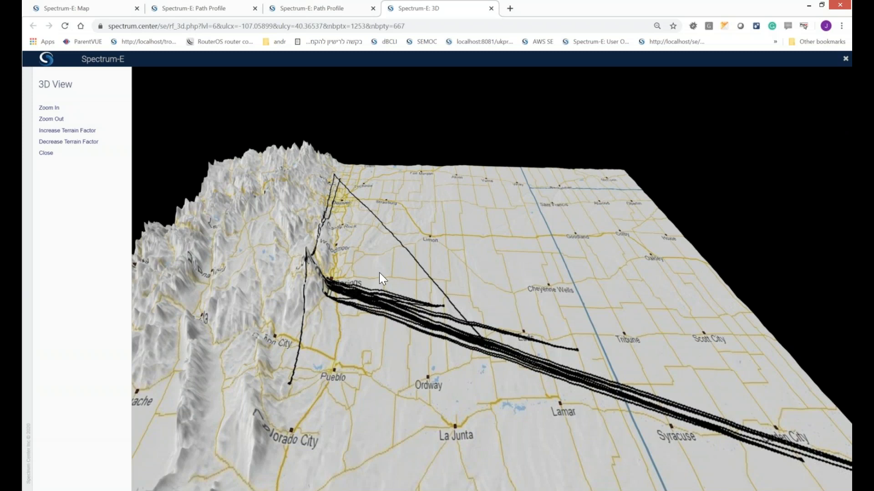
left_click_drag(416, 297, 564, 191)
left_click_drag(404, 349, 443, 366)
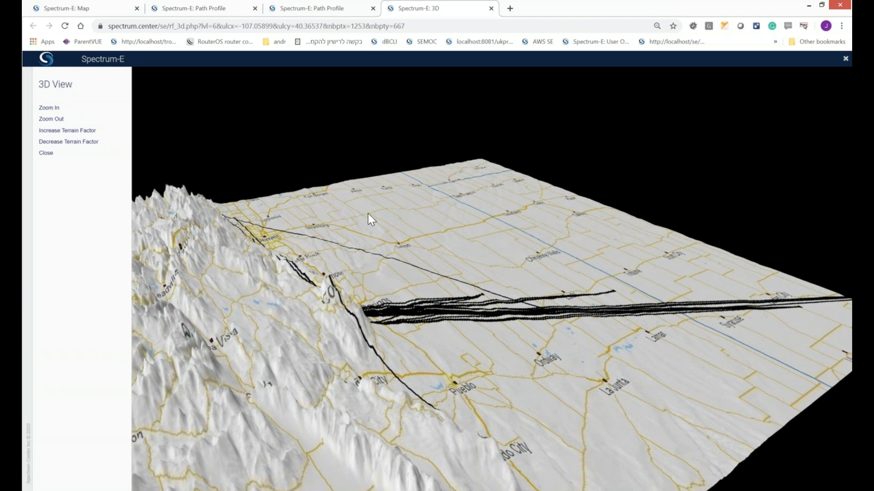
Step: Switch to PowerPoint, play the Spectrum-E-ITURP617.pptx slide show from the title slide, and end it on the Questions & Answers slide
left_click(89, 7)
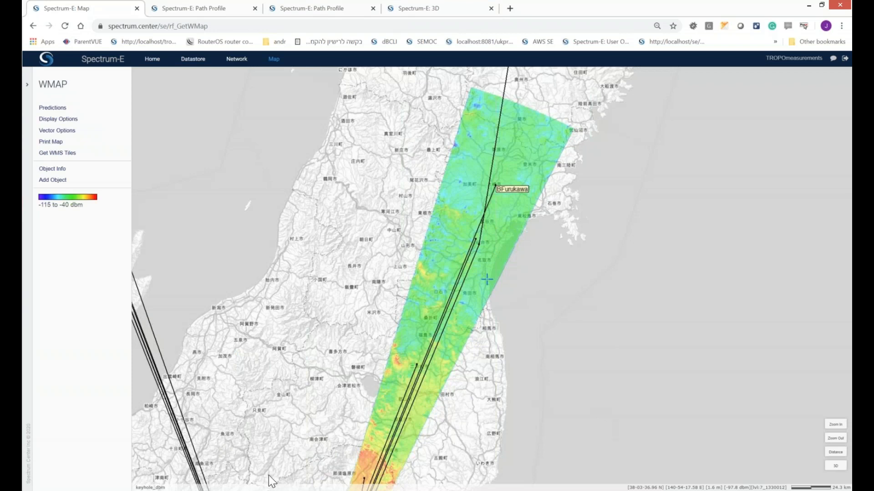
mouse_move(243, 490)
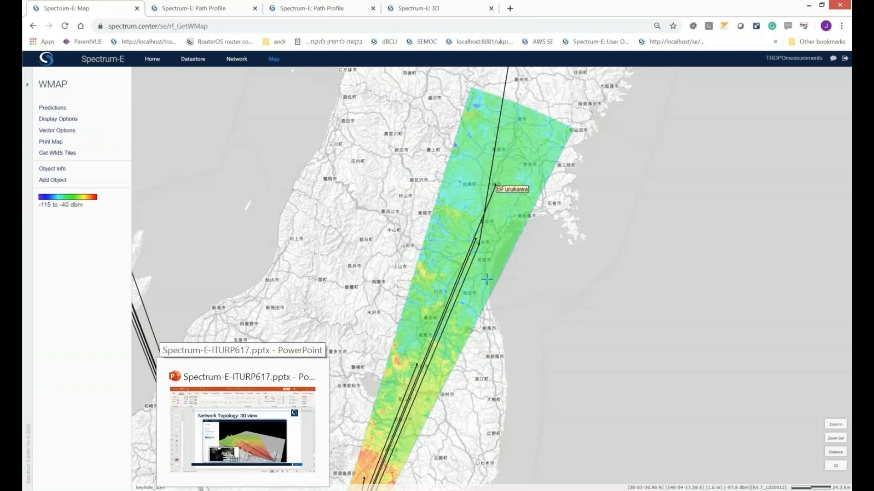
left_click(242, 428)
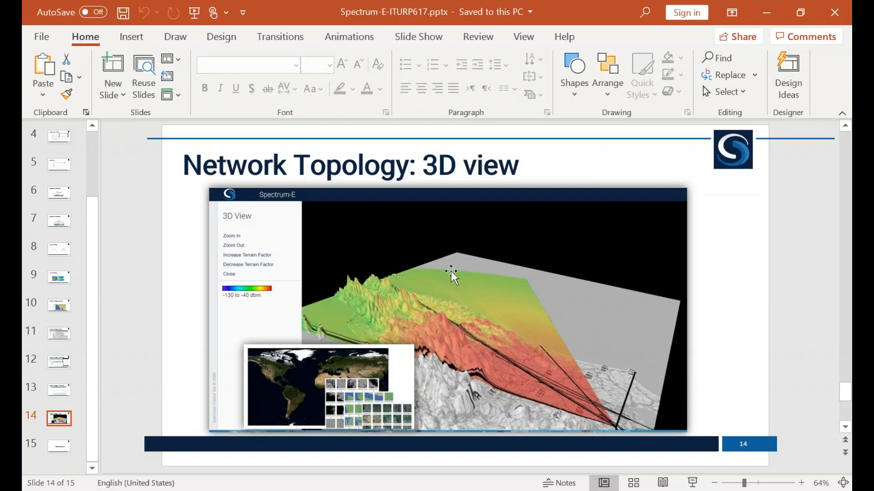
left_click(196, 13)
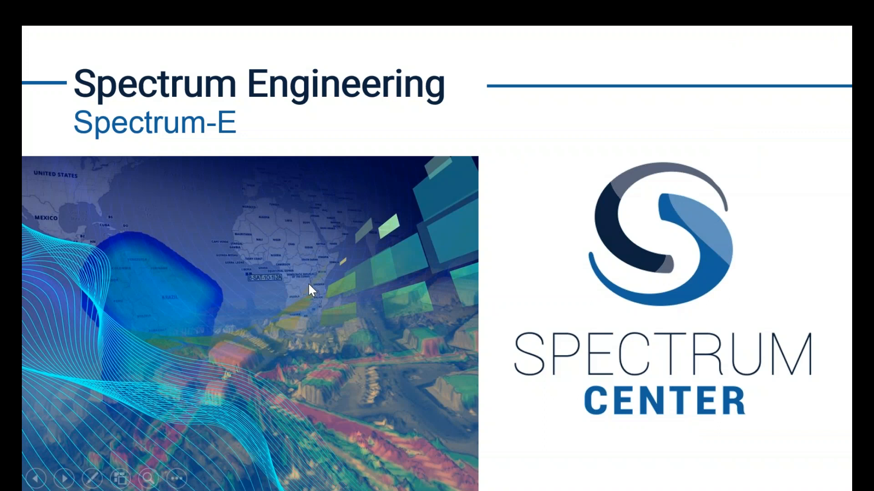
left_click(309, 286)
left_click(309, 284)
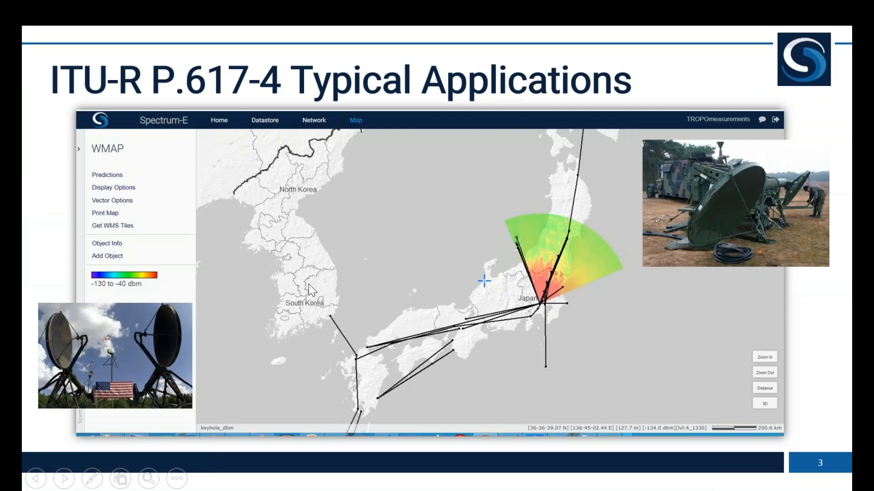
left_click(308, 284)
left_click(308, 284)
left_click(309, 285)
left_click(309, 285)
left_click(308, 285)
left_click(309, 285)
left_click(309, 284)
left_click(308, 284)
left_click(309, 284)
key("Escape")
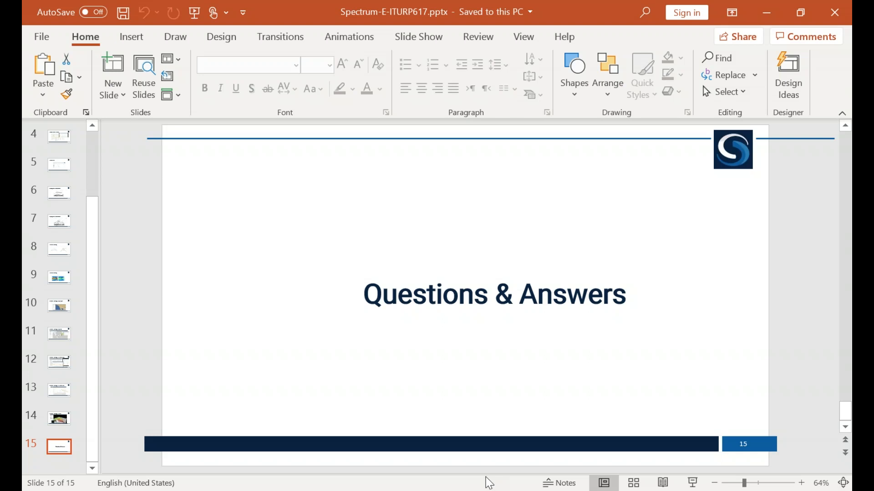
Step: Switch back to Spectrum-E and generate the ITU-R P.617 path profile for the Kokubunji–Furukawa link in the network list
left_click(489, 490)
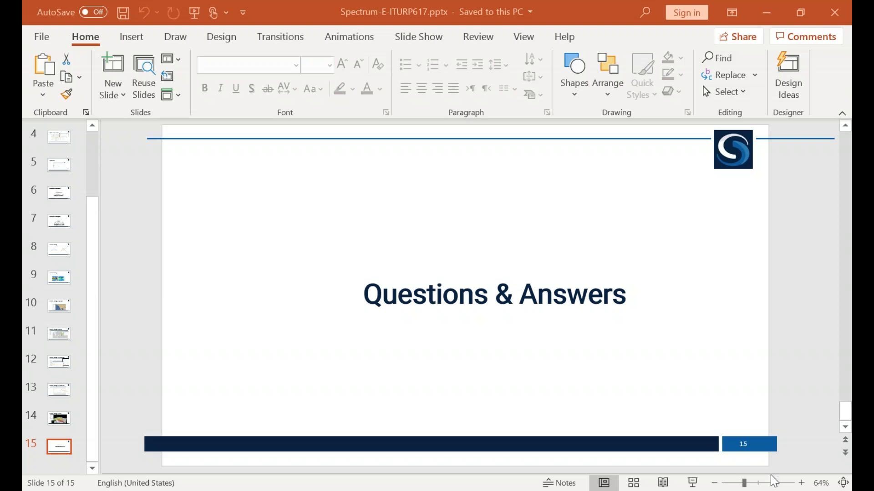
left_click(773, 15)
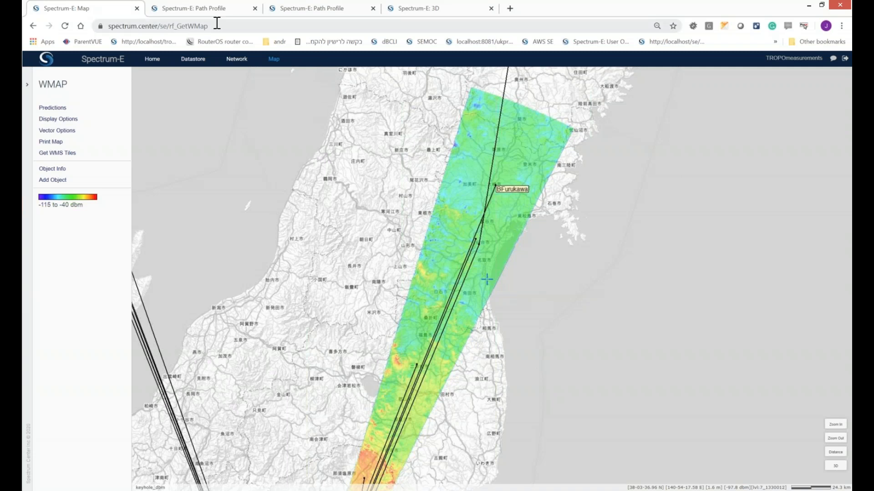
left_click(237, 59)
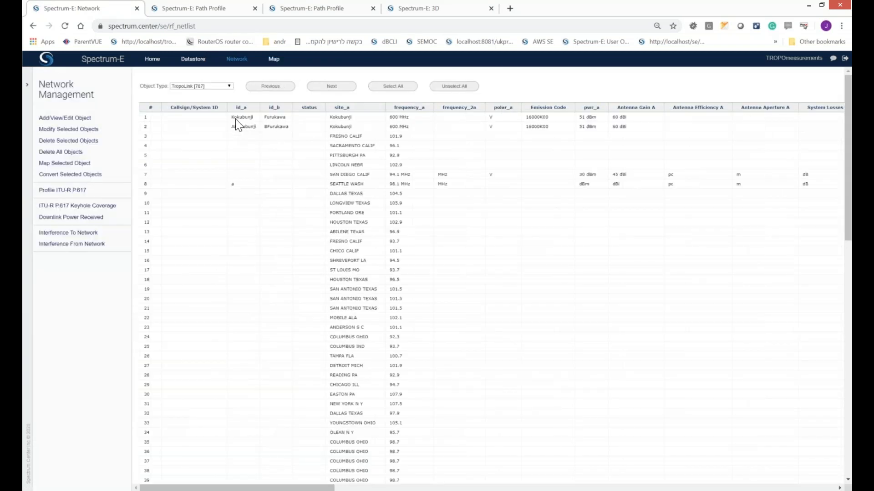
left_click(235, 118)
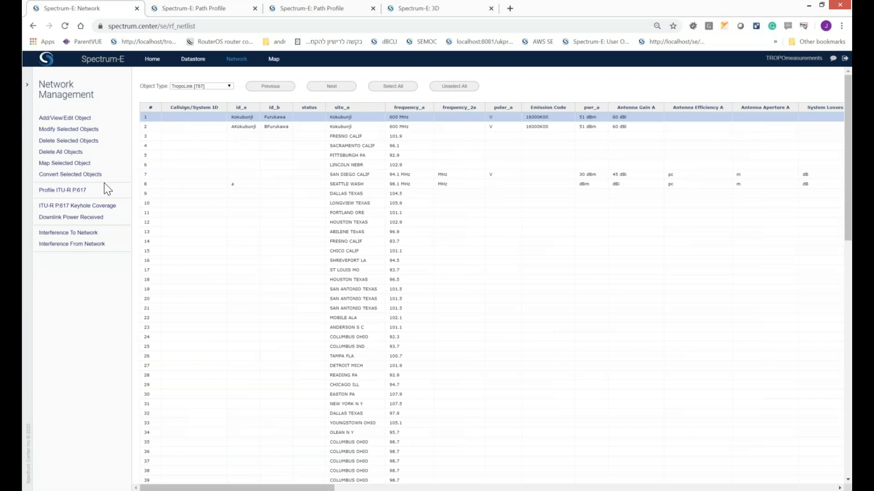
left_click(79, 191)
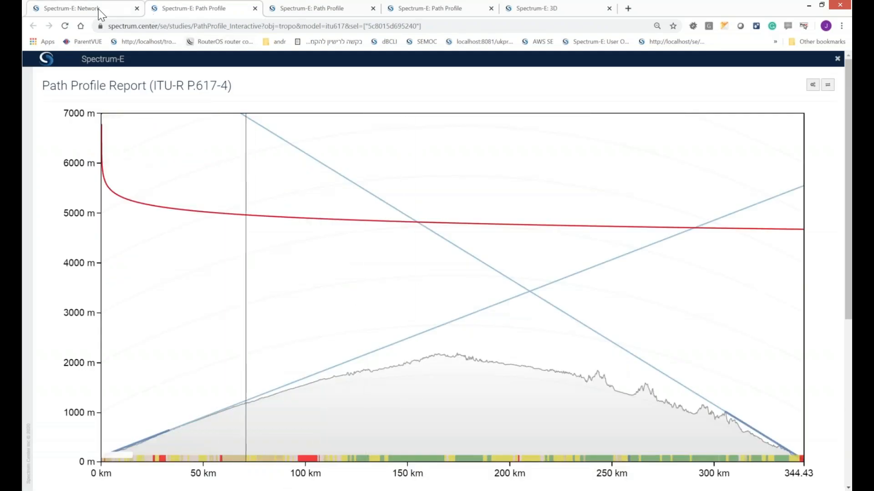
Step: Generate the ITU-R P.617 path profile for the AKokubunji–BFurukawa link alone
left_click(99, 12)
left_click(251, 119)
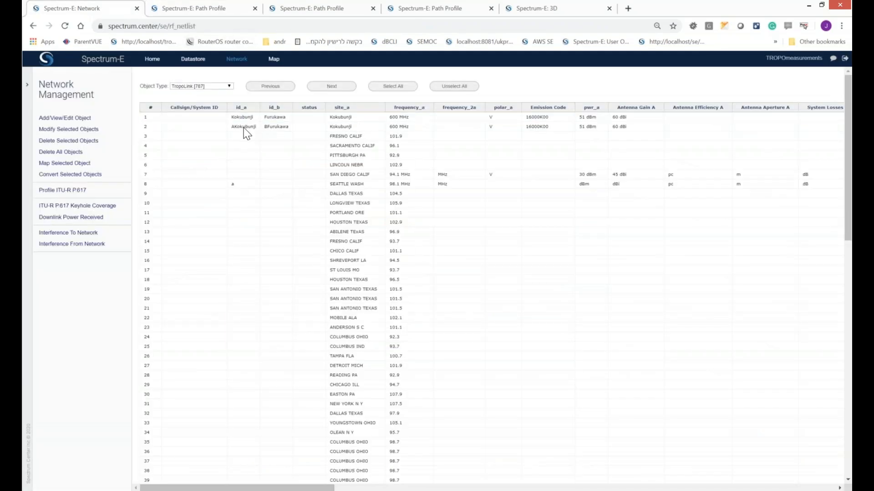
left_click(243, 128)
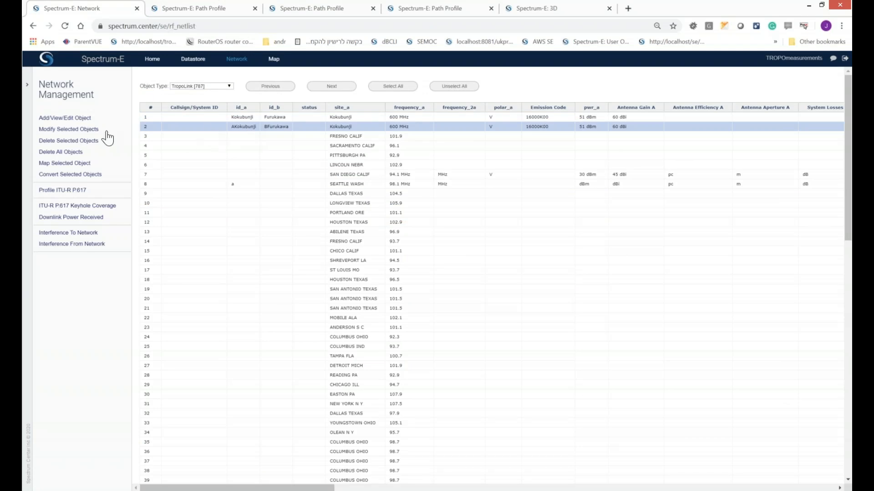
left_click(63, 190)
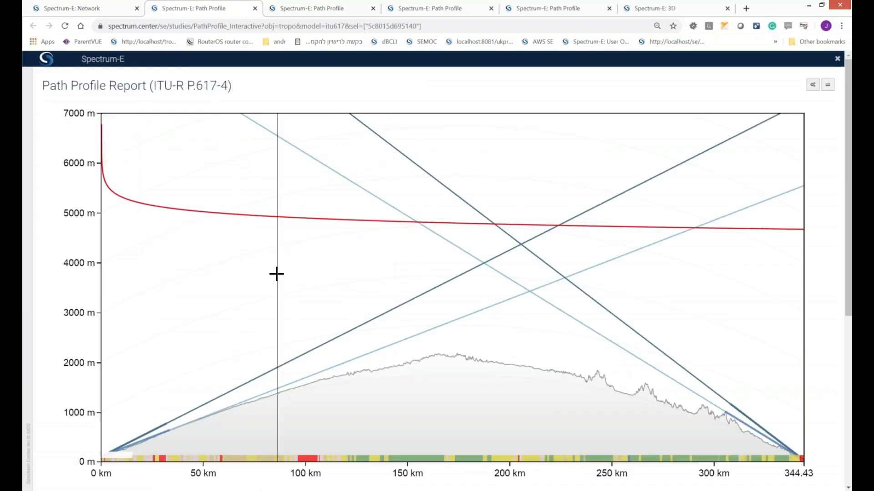
Step: Compare the horizon elevation angles, model loss and received power in the Kokubunji–Furukawa and AKokubunji–BFurukawa path profile reports
scroll(276, 273, "down", 2)
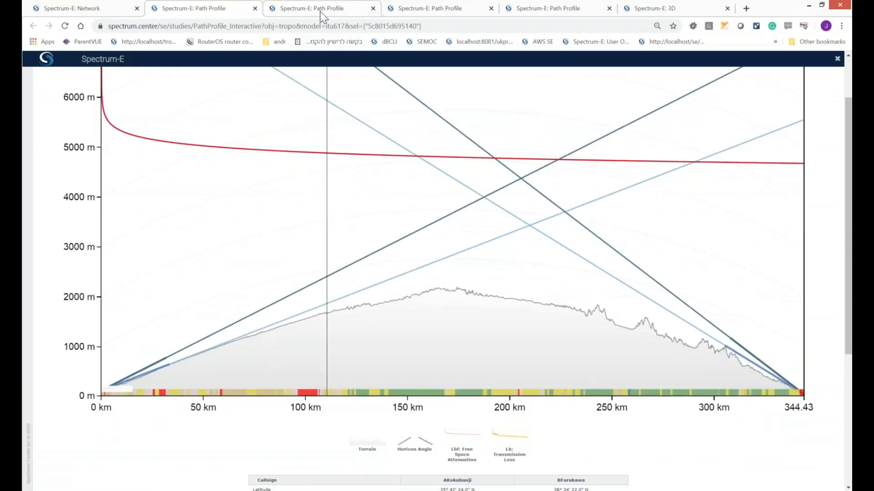
left_click(320, 12)
scroll(373, 273, "down", 6)
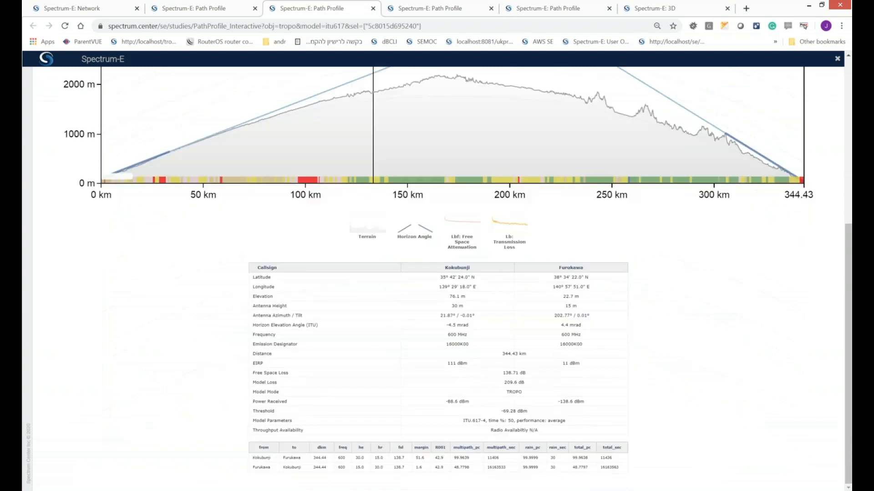
scroll(373, 273, "up", 6)
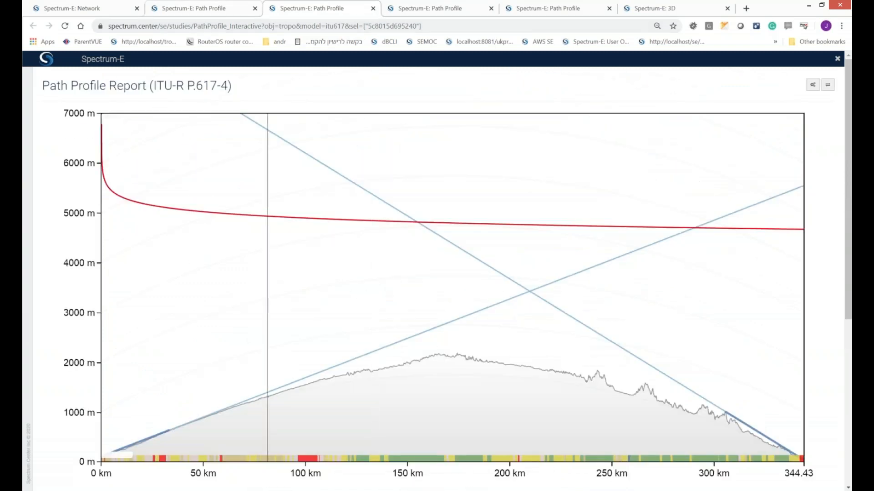
key("ctrl+shift+Tab")
scroll(394, 285, "down", 5)
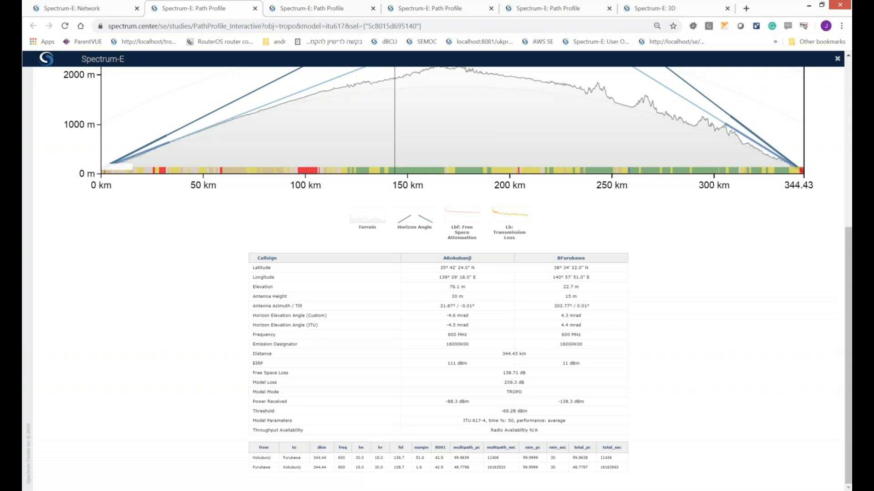
scroll(394, 285, "up", 6)
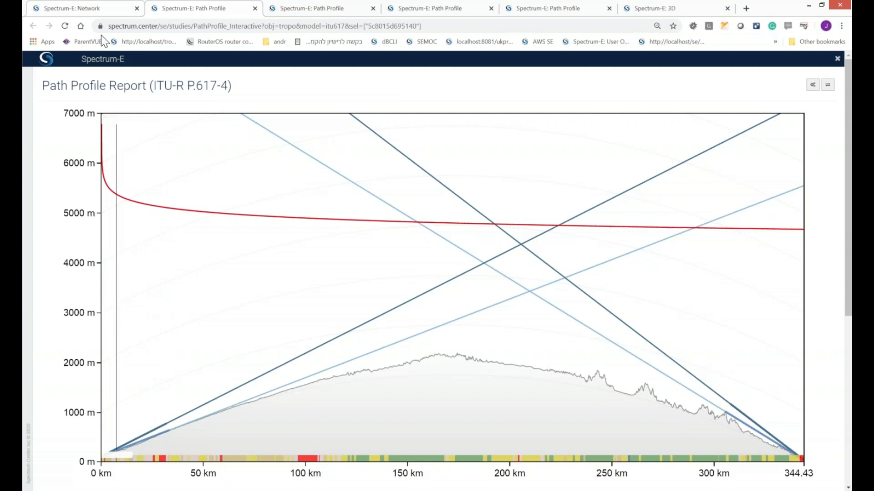
Step: Open the AKokubunji–BFurukawa link's parameters and compare its elevation takeoff angle with the ITU horizon angle in the Kokubunji–Furukawa report
left_click(76, 9)
left_click(73, 119)
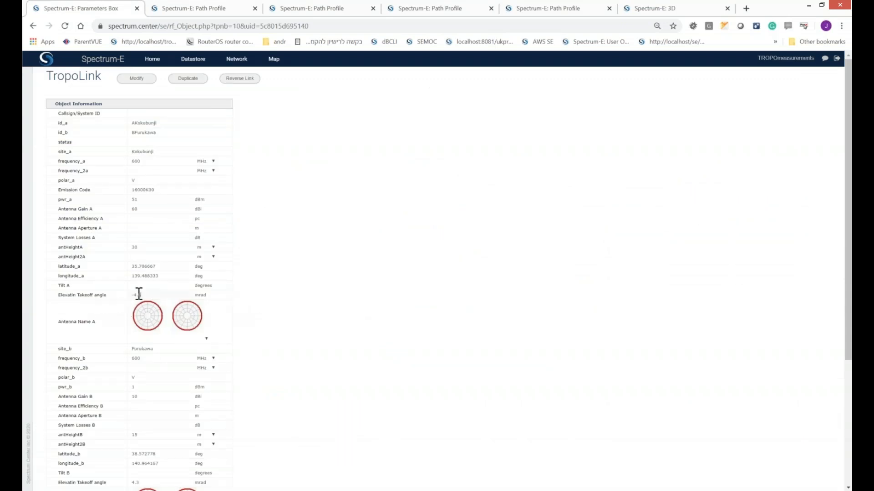
left_click_drag(130, 295, 159, 298)
left_click(222, 6)
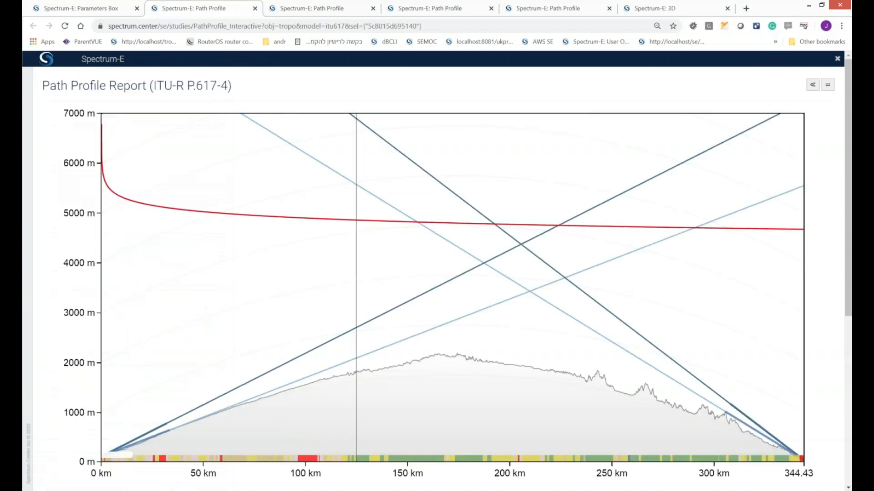
left_click(310, 16)
scroll(268, 329, "down", 5)
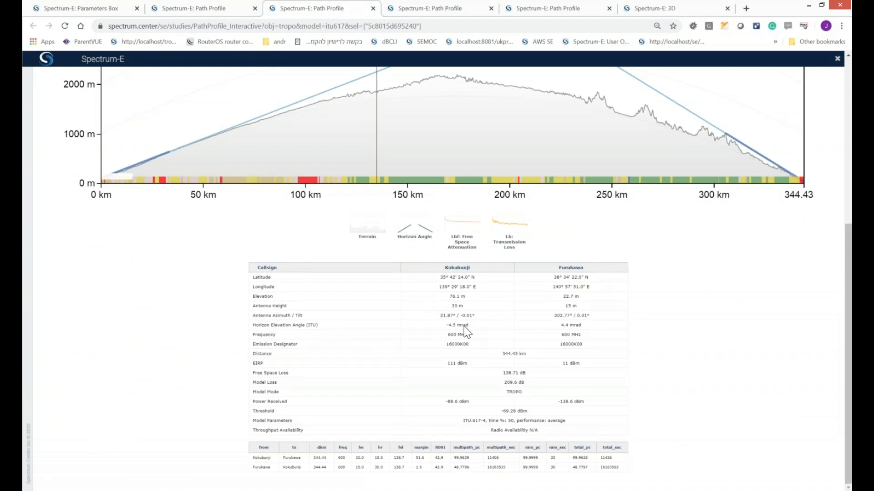
left_click(94, 13)
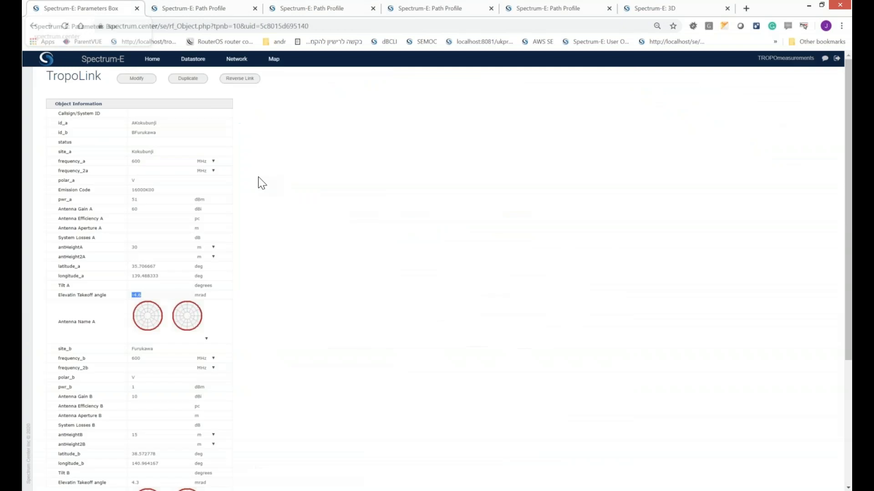
Step: Check the elevation takeoff angles entered for both the Kokubunji and Furukawa ends in the link's parameters
left_click(149, 294)
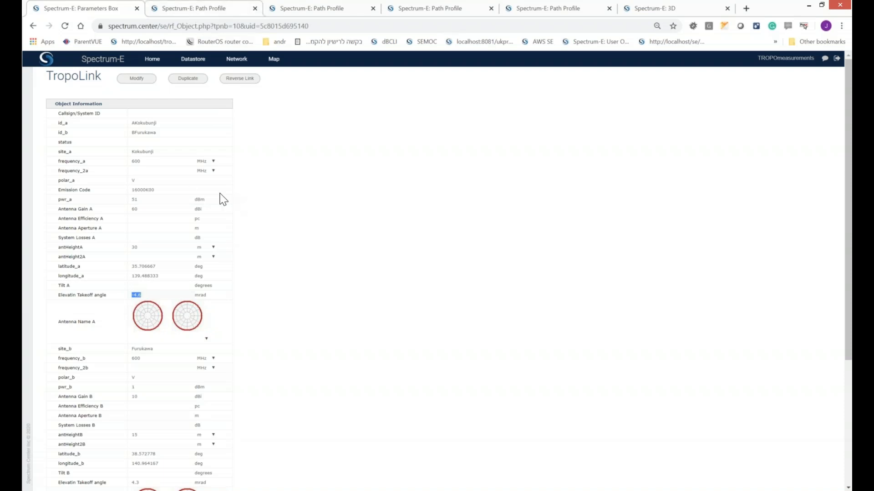
scroll(223, 276, "down", 4)
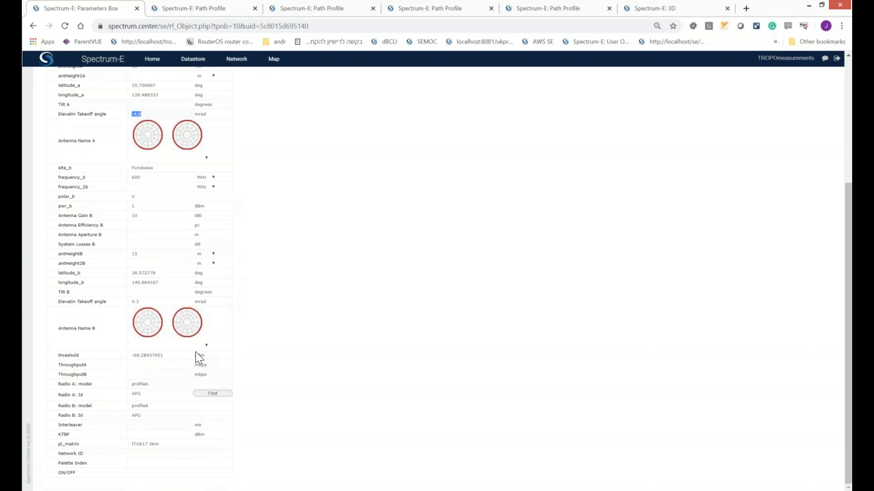
left_click(152, 301)
Step: Compare the custom and ITU horizon elevation angles in the AKokubunji–BFurukawa path profile report, relating the table to the plotted horizon lines
left_click(184, 7)
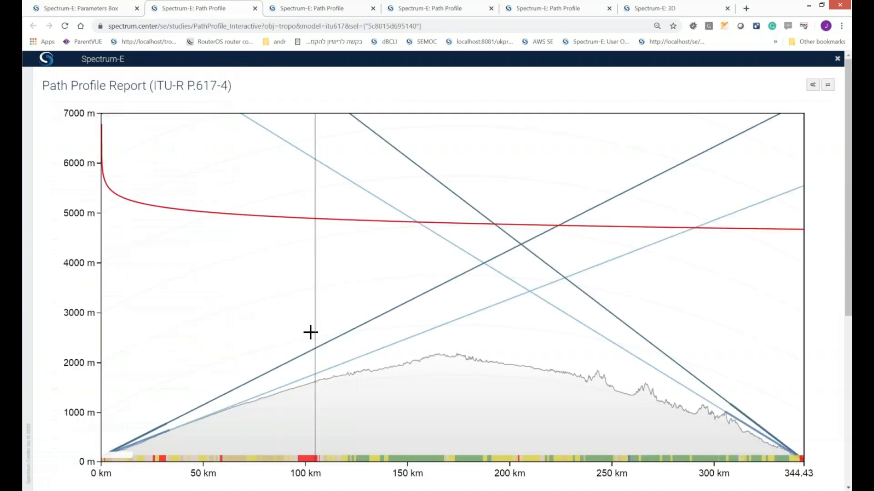
scroll(295, 355, "down", 6)
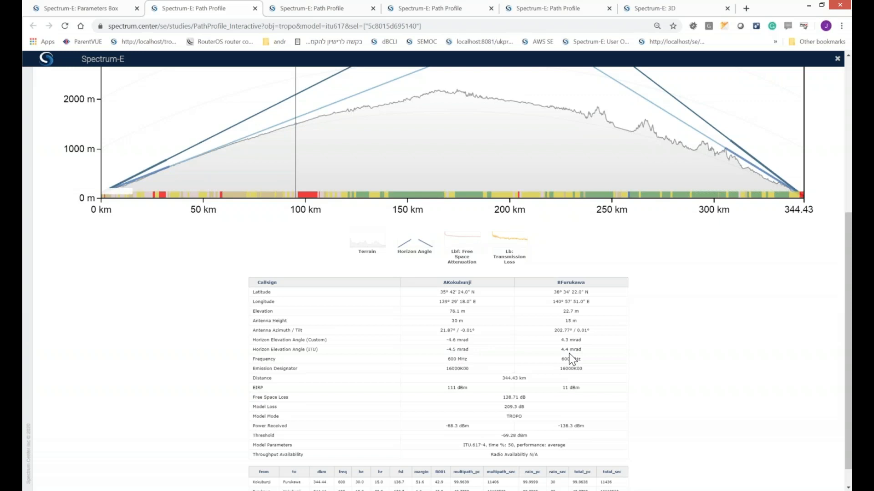
scroll(487, 337, "up", 5)
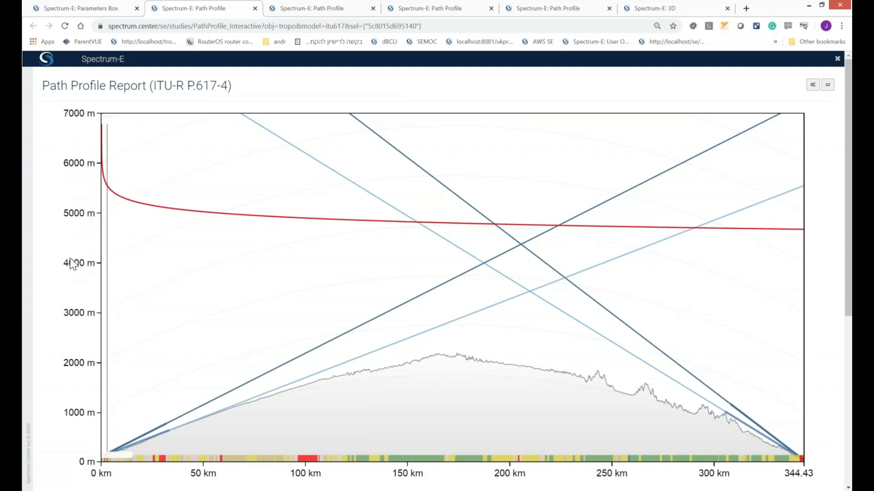
scroll(71, 263, "down", 1)
scroll(71, 263, "up", 1)
scroll(71, 263, "down", 4)
scroll(71, 263, "up", 4)
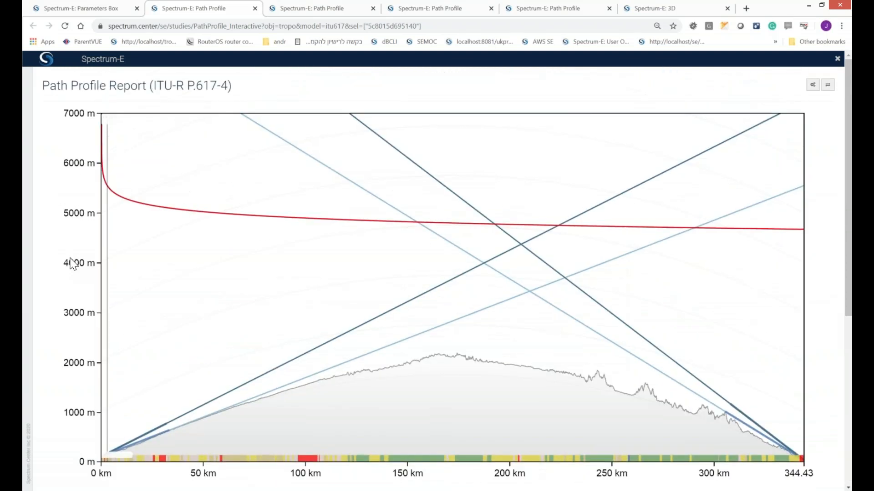